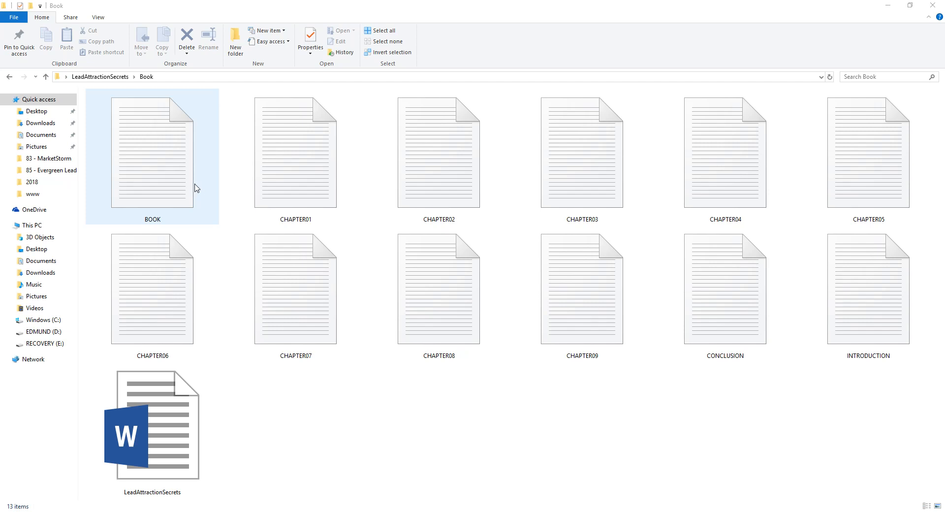
# Step: Open the BOOK text file and look through its title, testimonials and copyright sections
pyautogui.doubleClick(196, 188)
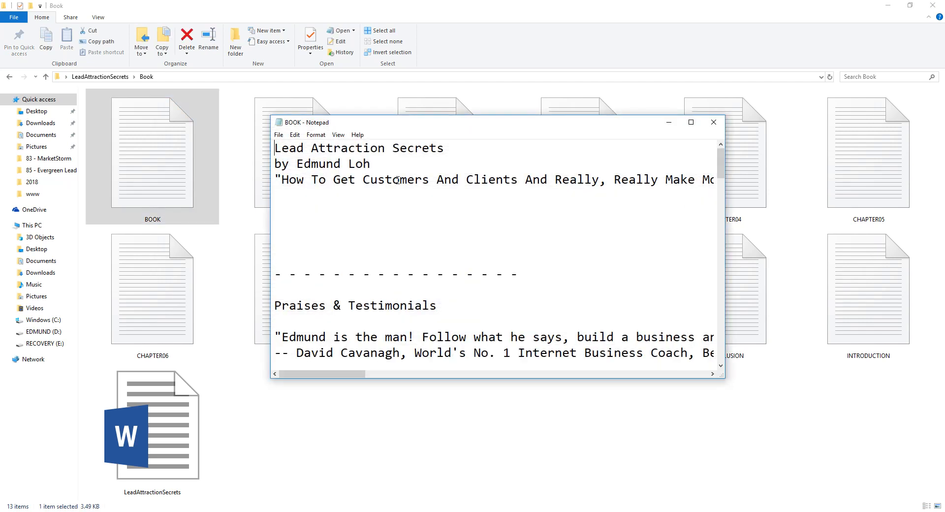
pyautogui.click(414, 207)
pyautogui.scroll(-2, 426, 238)
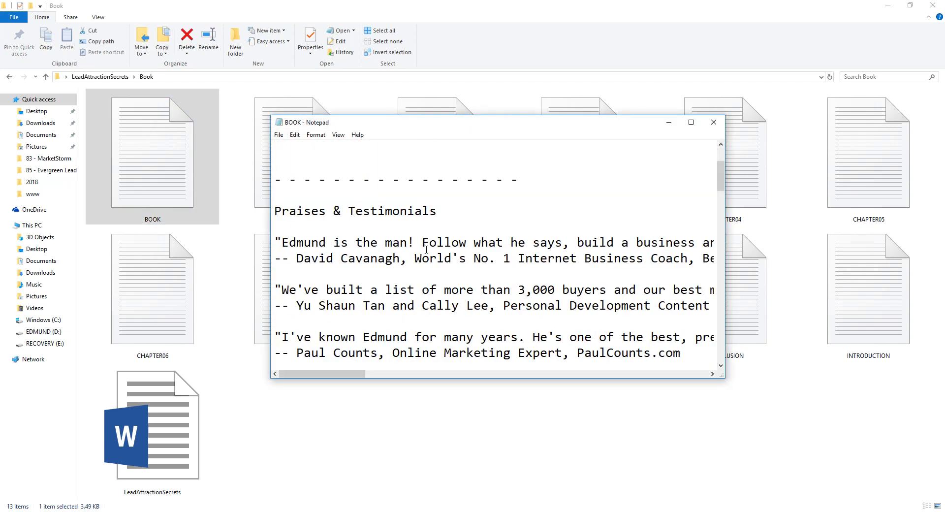
pyautogui.doubleClick(461, 127)
pyautogui.scroll(2, 405, 110)
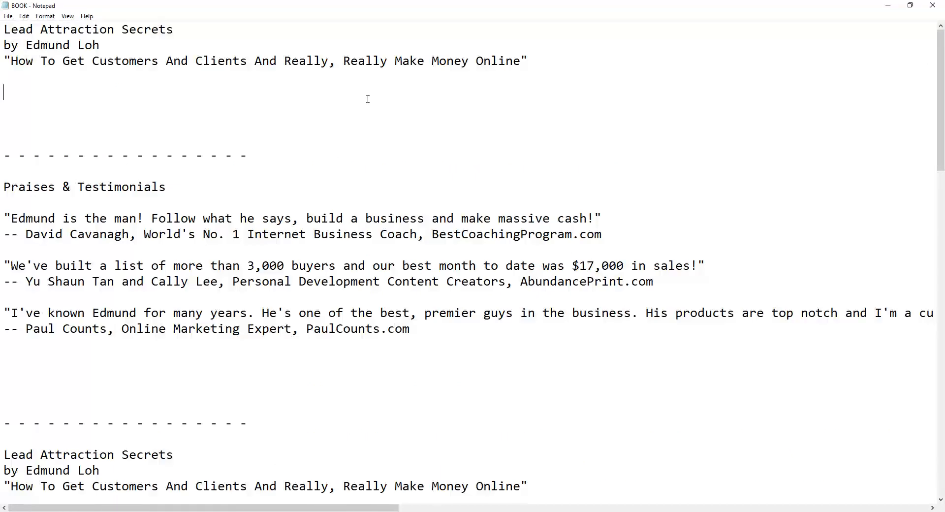
pyautogui.scroll(-10, 343, 141)
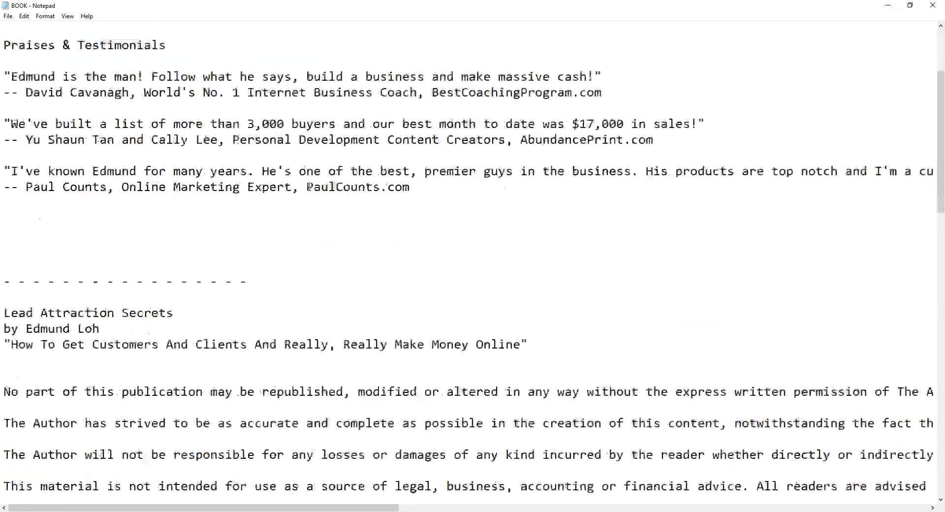
pyautogui.scroll(10, 249, 259)
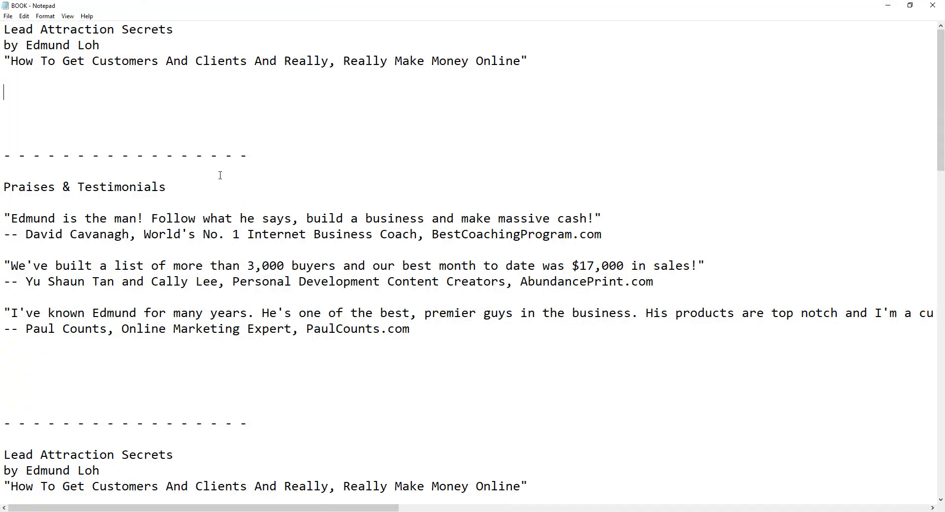
pyautogui.click(943, 209)
pyautogui.moveTo(942, 211); pyautogui.dragTo(936, 248)
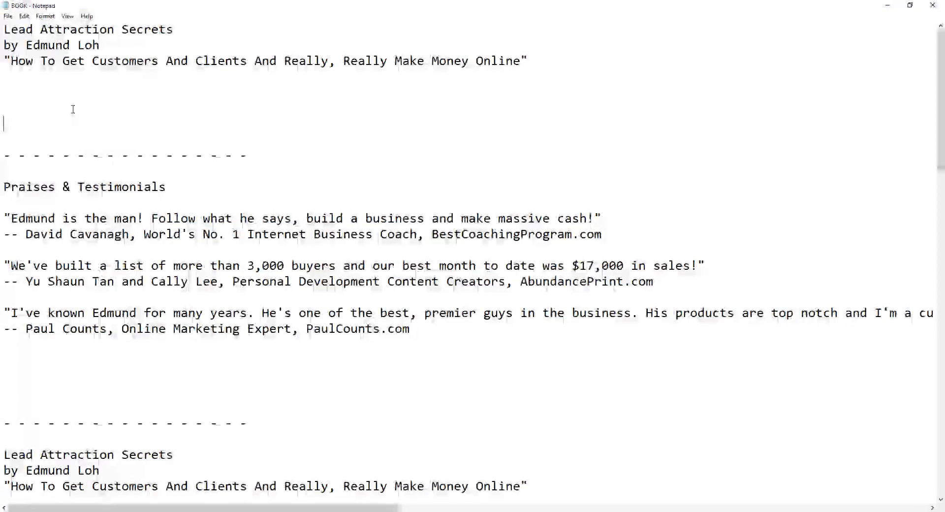
pyautogui.click(909, 5)
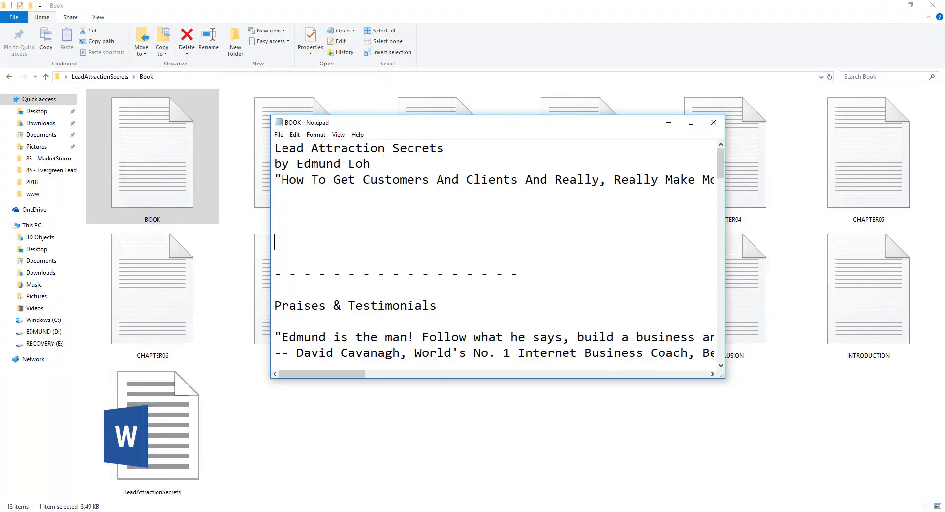
# Step: Copy the entire text of the BOOK file and paste it into the blank Word document
pyautogui.click(116, 511)
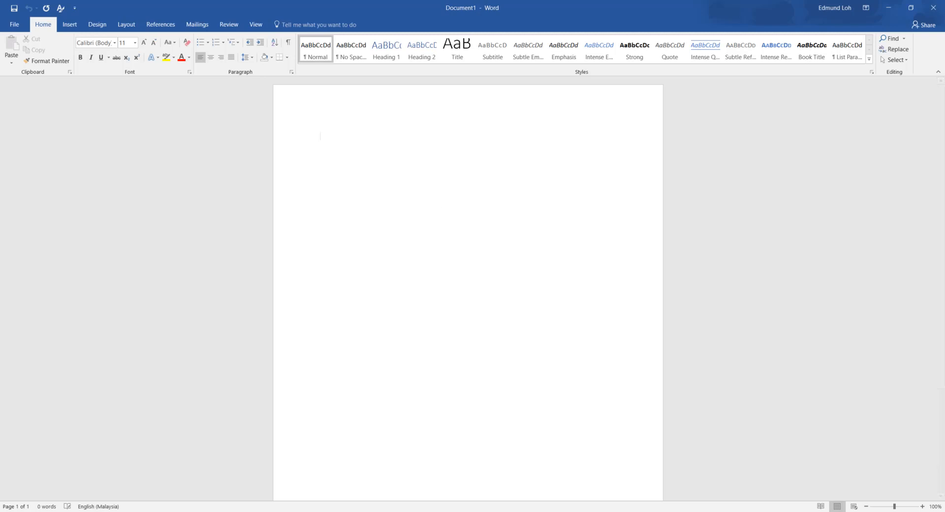
pyautogui.click(197, 509)
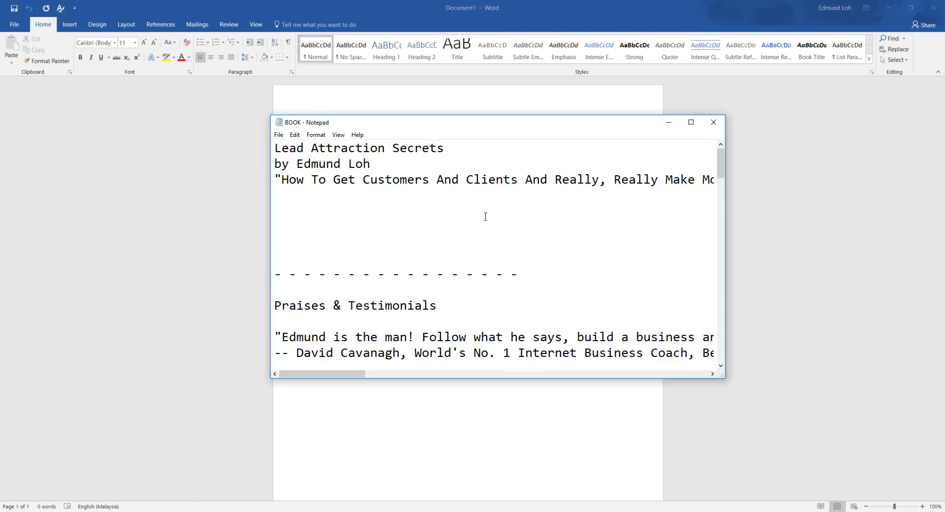
pyautogui.hotkey('ctrl', 'a')
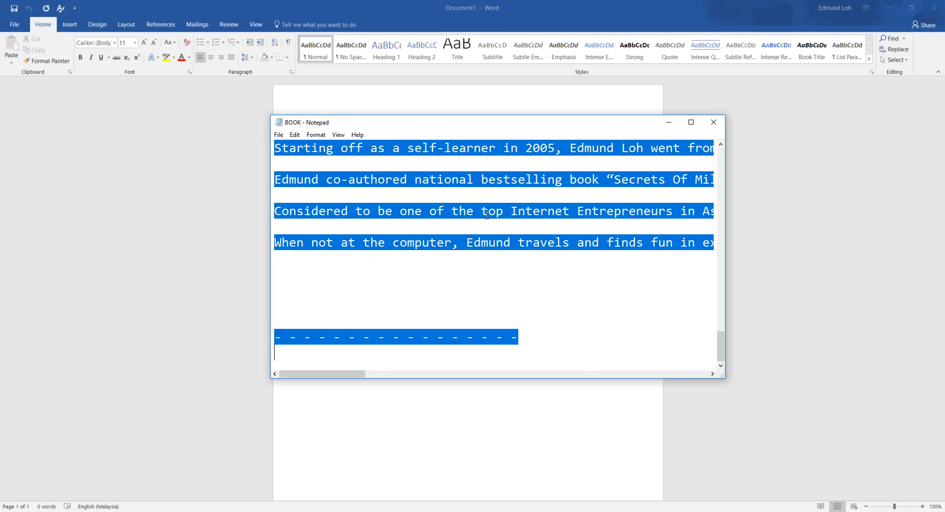
pyautogui.click(719, 124)
pyautogui.hotkey('ctrl', 'v')
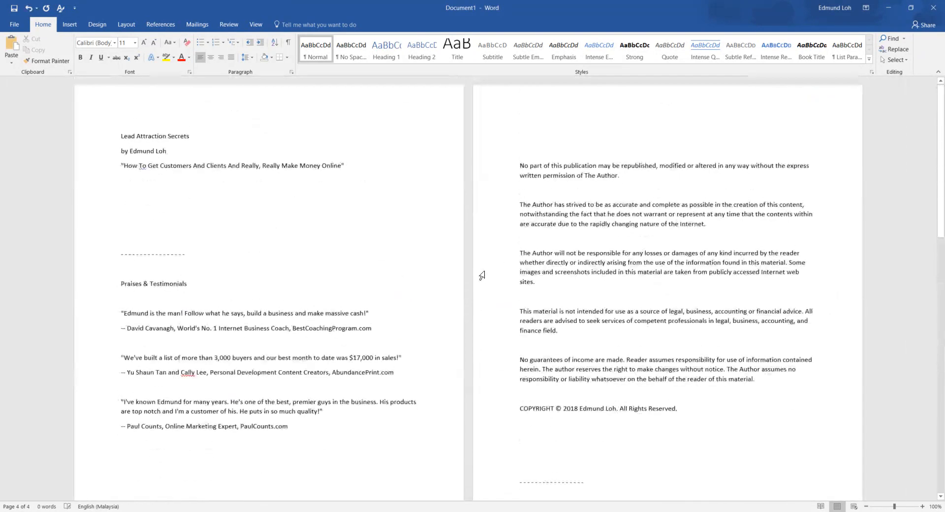
pyautogui.click(215, 186)
pyautogui.click(123, 138)
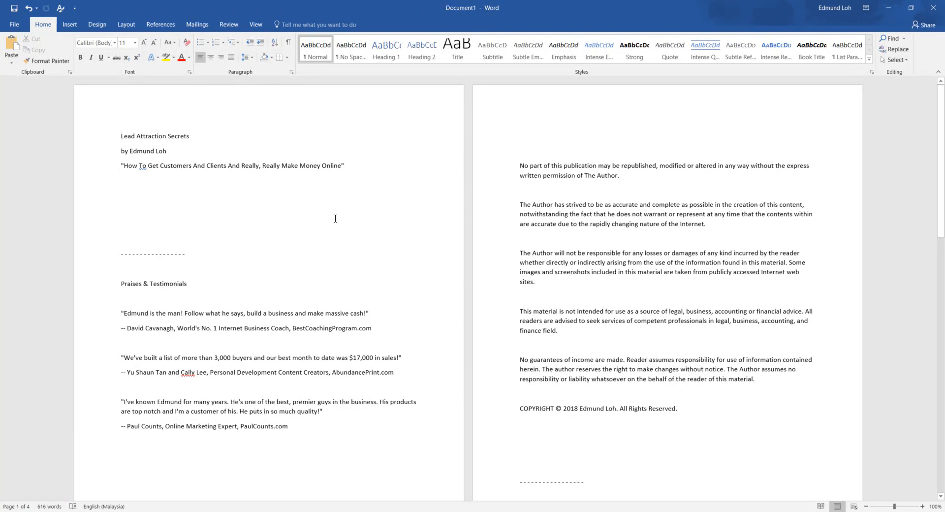
pyautogui.click(203, 256)
pyautogui.press('Down')
pyautogui.press('Return')
pyautogui.press('Return')
pyautogui.press('Return')
pyautogui.press('Return')
pyautogui.press('Return')
pyautogui.press('Return')
pyautogui.press('Return')
pyautogui.press('Return')
pyautogui.press('Return')
pyautogui.press('Return')
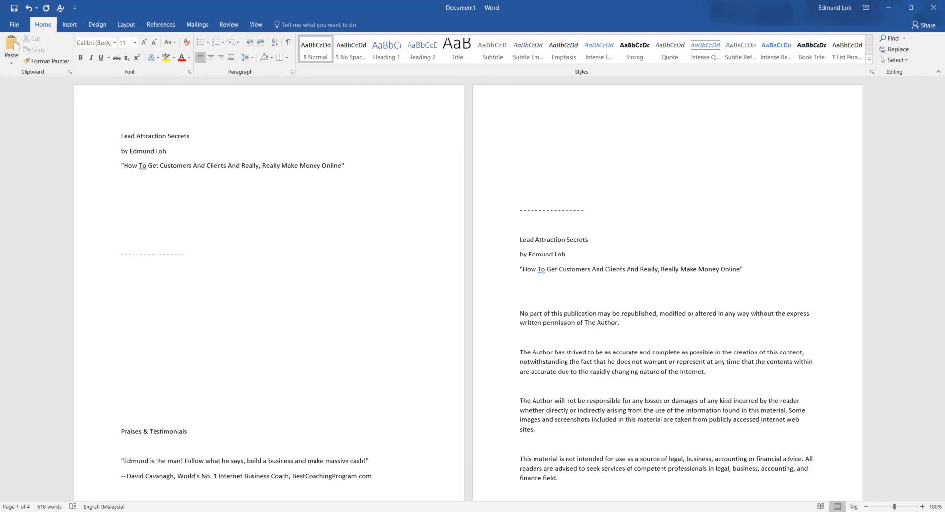
pyautogui.press('BackSpace')
pyautogui.press('BackSpace')
pyautogui.press('BackSpace')
pyautogui.press('BackSpace')
pyautogui.press('BackSpace')
pyautogui.press('BackSpace')
pyautogui.press('BackSpace')
pyautogui.press('BackSpace')
pyautogui.press('BackSpace')
pyautogui.press('BackSpace')
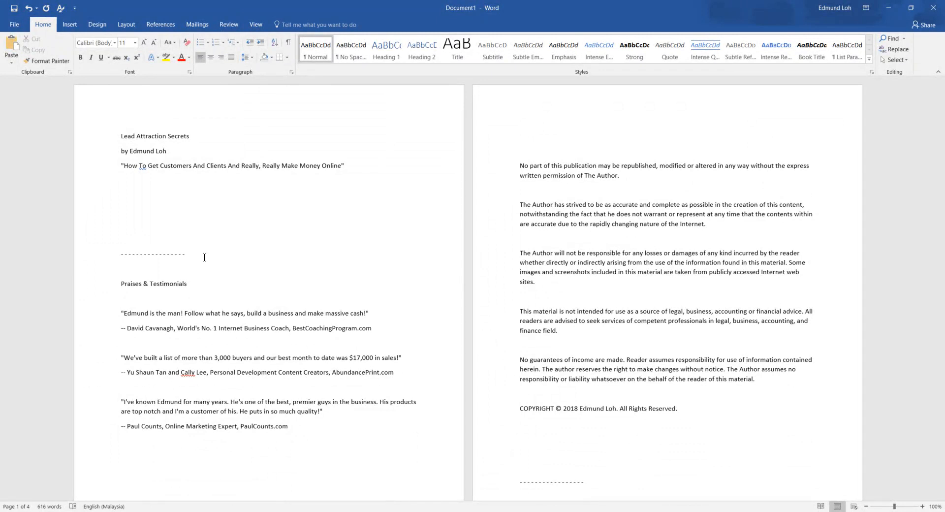
# Step: Insert a page break directly before the "Praises & Testimonials" heading
pyautogui.hotkey('ctrl', 'Return')
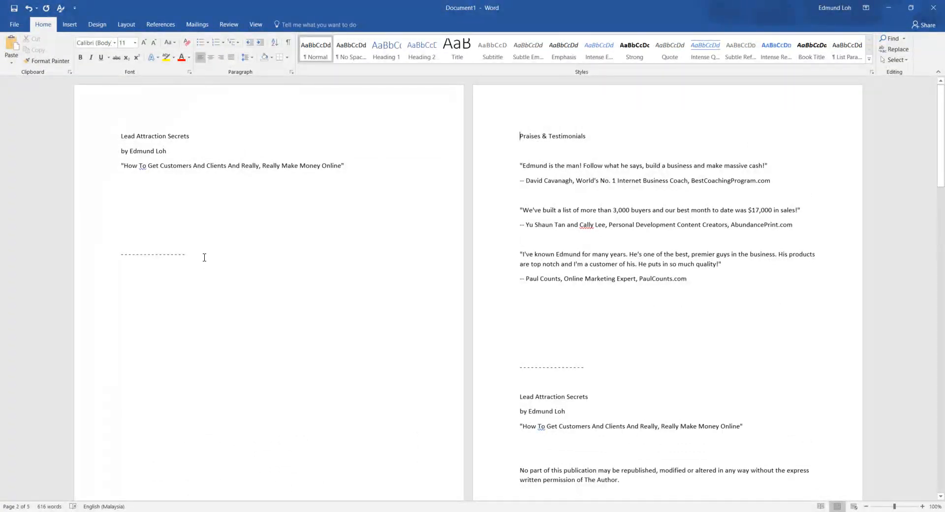
pyautogui.click(315, 187)
pyautogui.write('vndvbdbvj')
pyautogui.press('Return')
pyautogui.press('Return')
pyautogui.write('dvdvvd')
pyautogui.press('Return')
pyautogui.press('Return')
pyautogui.write('dvdvdd')
pyautogui.press('Return')
pyautogui.press('Return')
pyautogui.hotkey('shift', 'Up')
pyautogui.hotkey('shift', 'Up')
pyautogui.hotkey('shift', 'Up')
pyautogui.hotkey('shift', 'Up')
pyautogui.hotkey('shift', 'Up')
pyautogui.hotkey('shift', 'Up')
pyautogui.press('BackSpace')
pyautogui.press('Down')
pyautogui.press('Down')
pyautogui.press('Down')
pyautogui.press('Down')
pyautogui.press('BackSpace')
pyautogui.press('BackSpace')
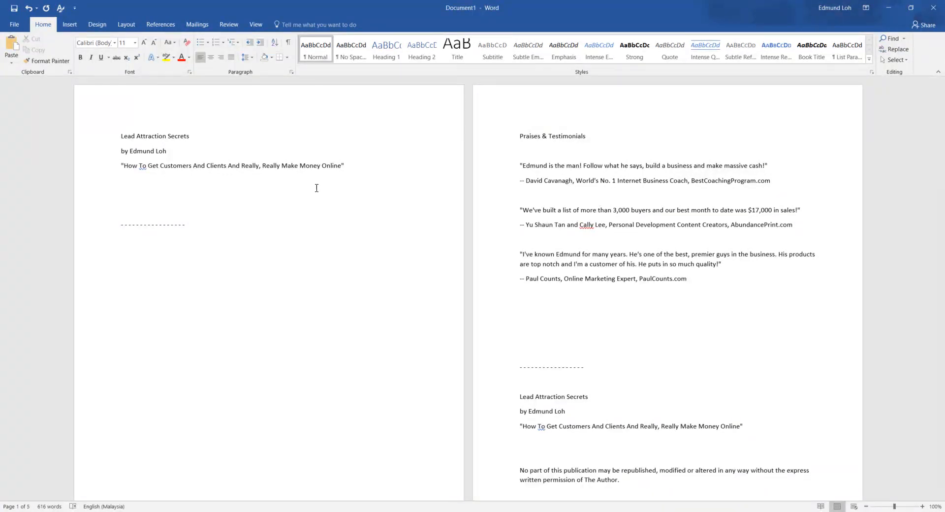
# Step: Add two blank lines and a page break before the "Lead Attraction Secrets" title to create an empty first page
pyautogui.click(121, 136)
pyautogui.press('Return')
pyautogui.press('Return')
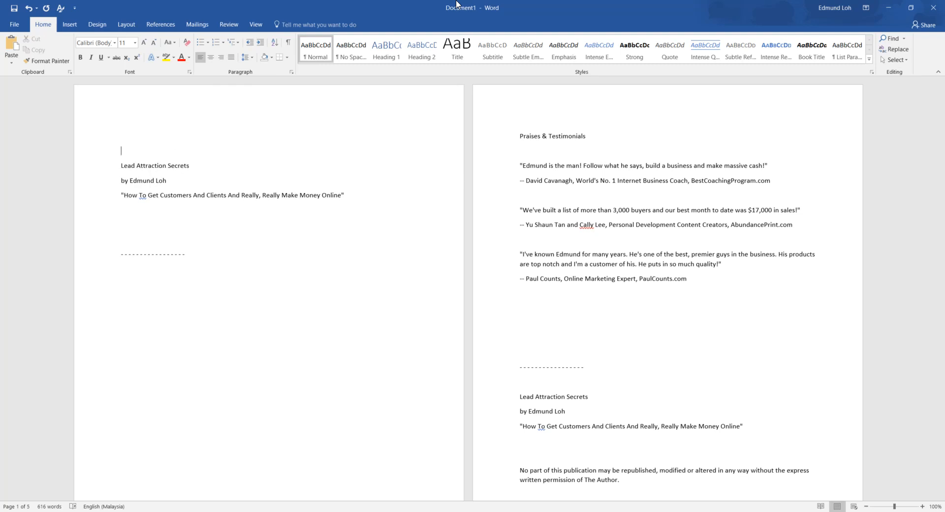
pyautogui.hotkey('ctrl', 'Return')
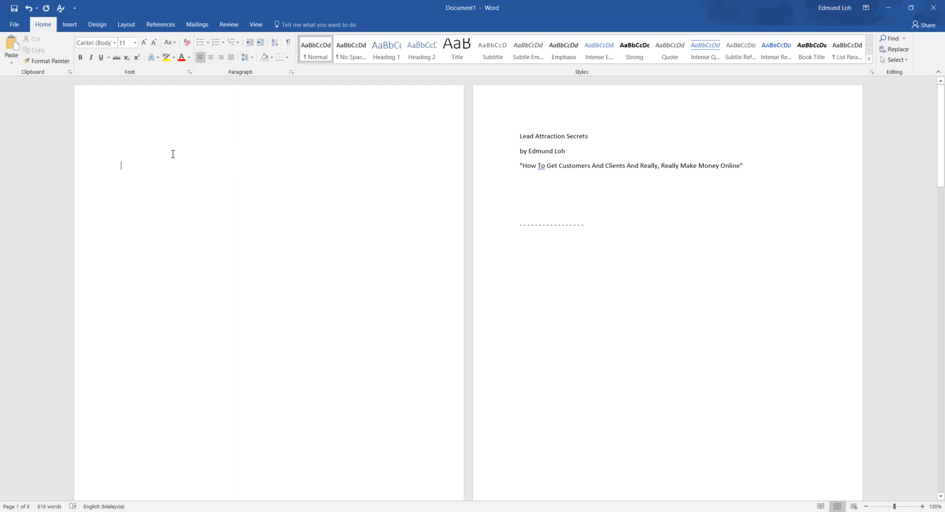
# Step: Draw a rectangle about 23.54 cm high and 20.87 cm wide from the upper-left corner of the empty first page
pyautogui.scroll(-5, 287, 329)
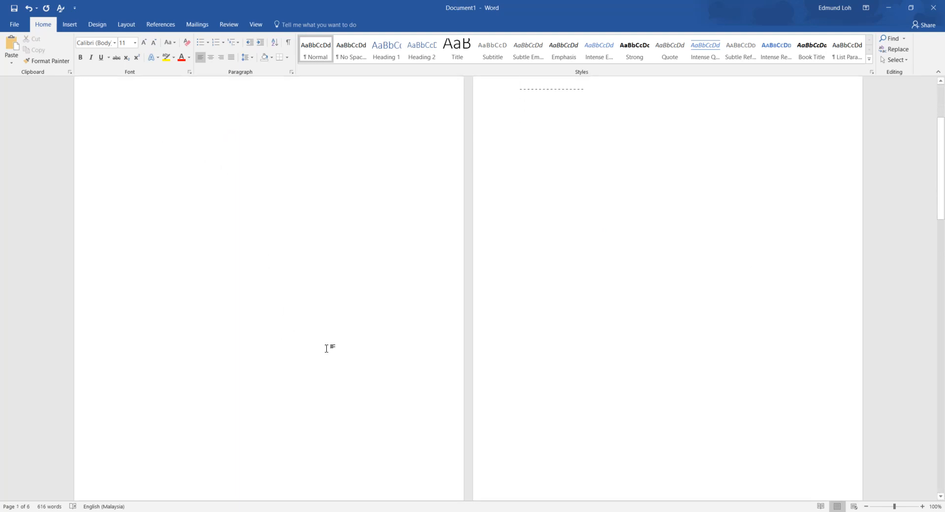
pyautogui.scroll(5, 323, 261)
pyautogui.click(276, 157)
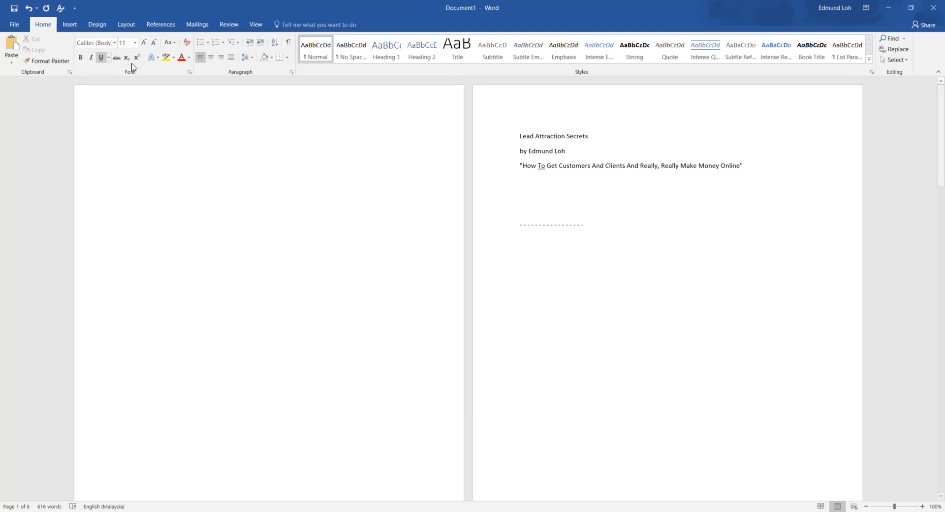
pyautogui.click(75, 27)
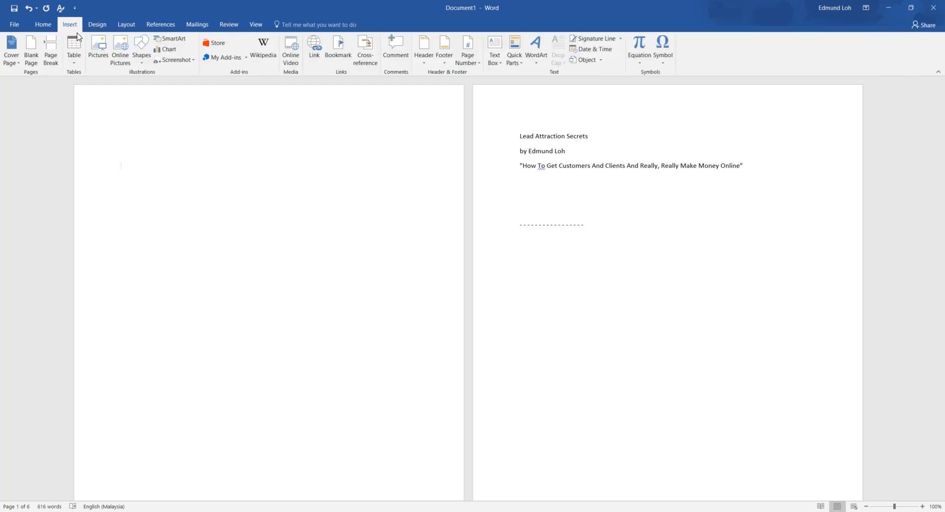
pyautogui.click(142, 50)
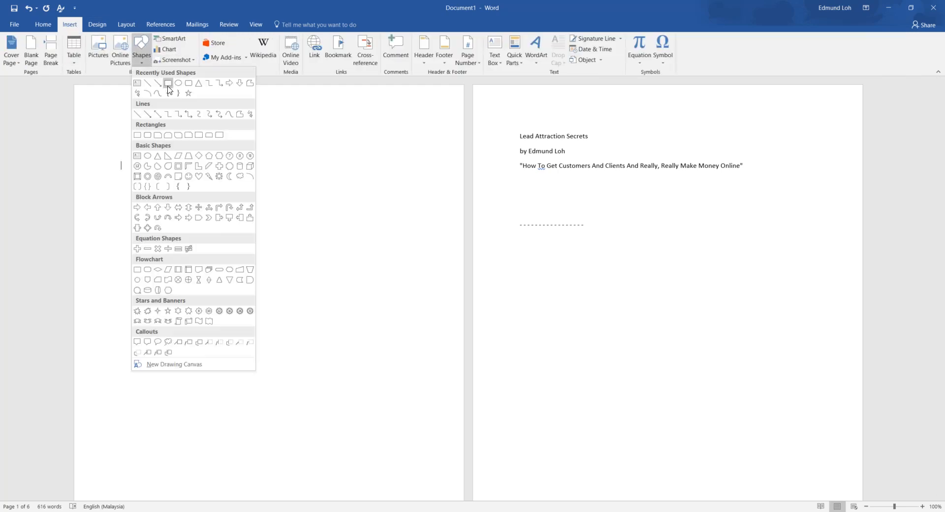
pyautogui.click(167, 83)
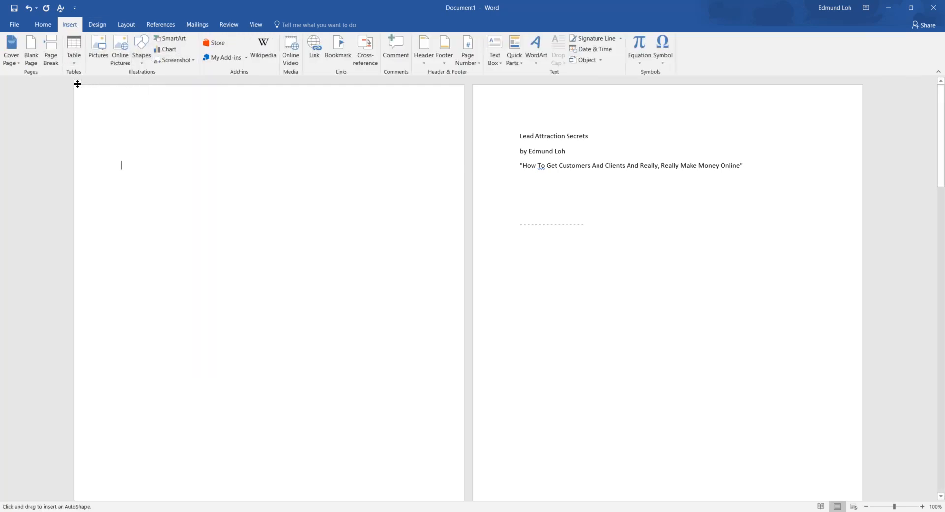
pyautogui.moveTo(75, 87)
pyautogui.mouseDown()
pyautogui.moveTo(371, 162)
pyautogui.moveTo(485, 501)
pyautogui.moveTo(460, 441)
pyautogui.moveTo(434, 503)
pyautogui.moveTo(464, 505)
pyautogui.mouseUp()
# Step: Stretch the rectangle to the page's lower edge, about 29.63 cm high and 20.91 cm wide
pyautogui.scroll(-3, 396, 377)
pyautogui.scroll(-3, 399, 370)
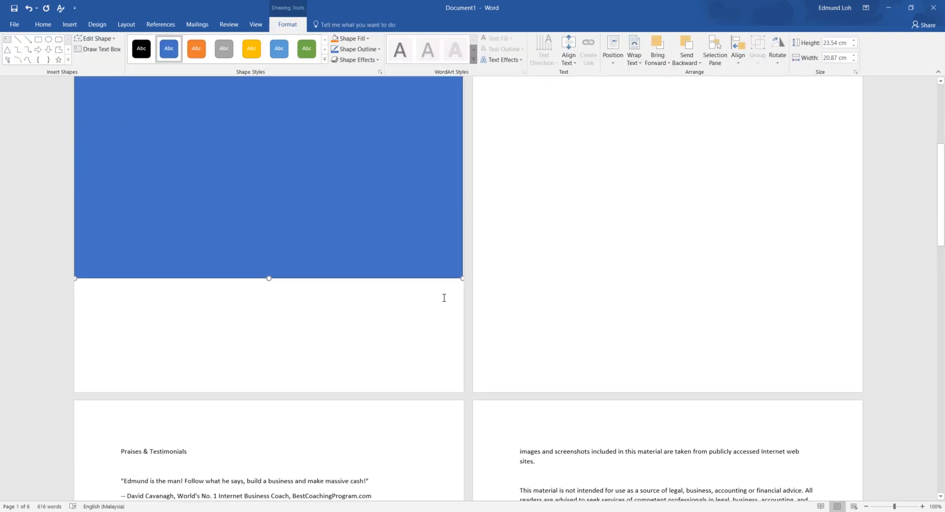
pyautogui.moveTo(463, 279); pyautogui.dragTo(465, 391)
pyautogui.scroll(6, 430, 348)
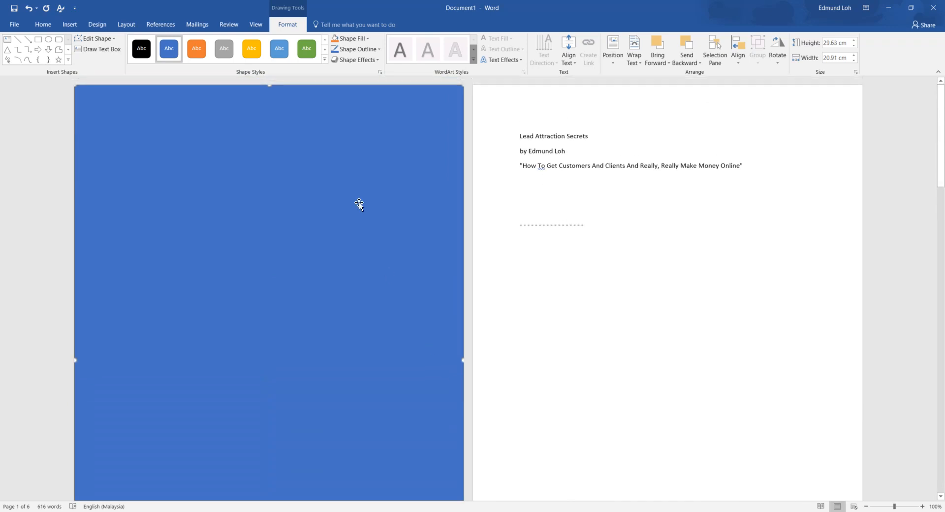
# Step: Open the rectangle's shape formatting and set its fill to Picture or texture fill
pyautogui.rightClick(362, 114)
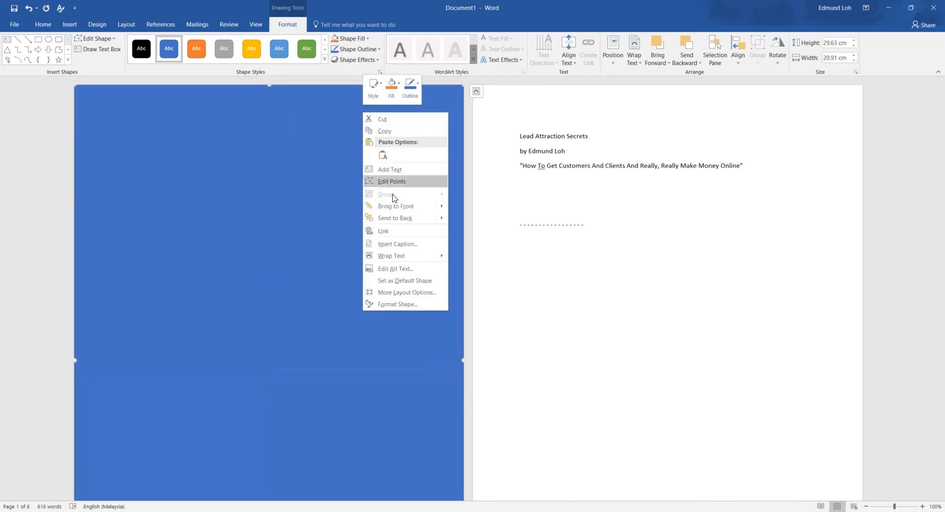
pyautogui.click(397, 304)
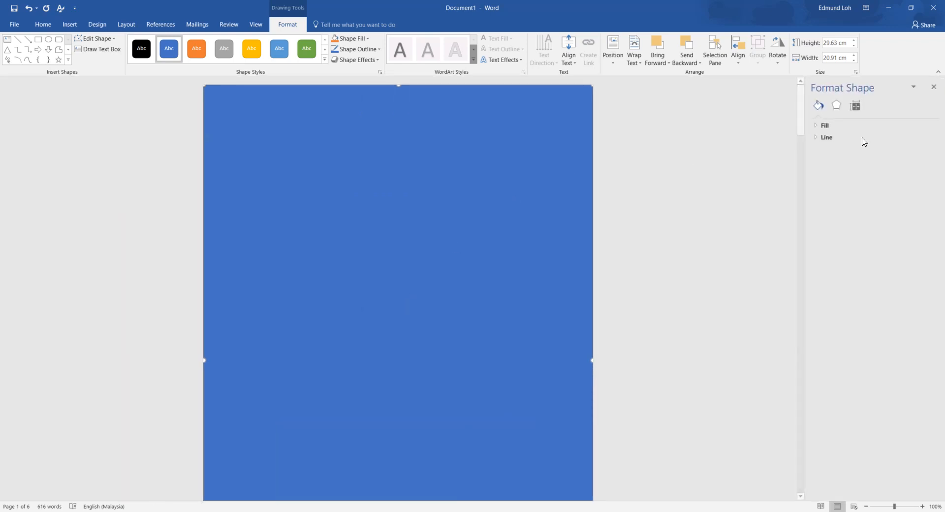
pyautogui.click(835, 129)
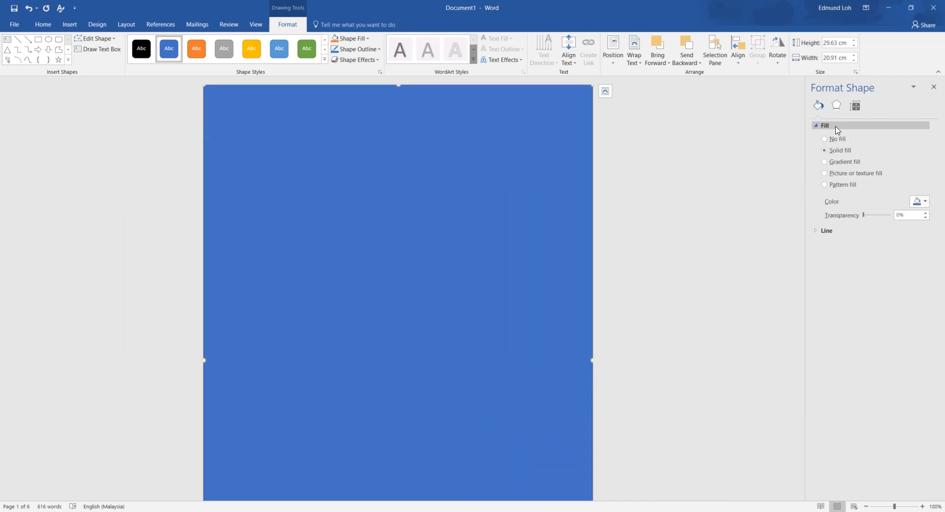
pyautogui.click(839, 174)
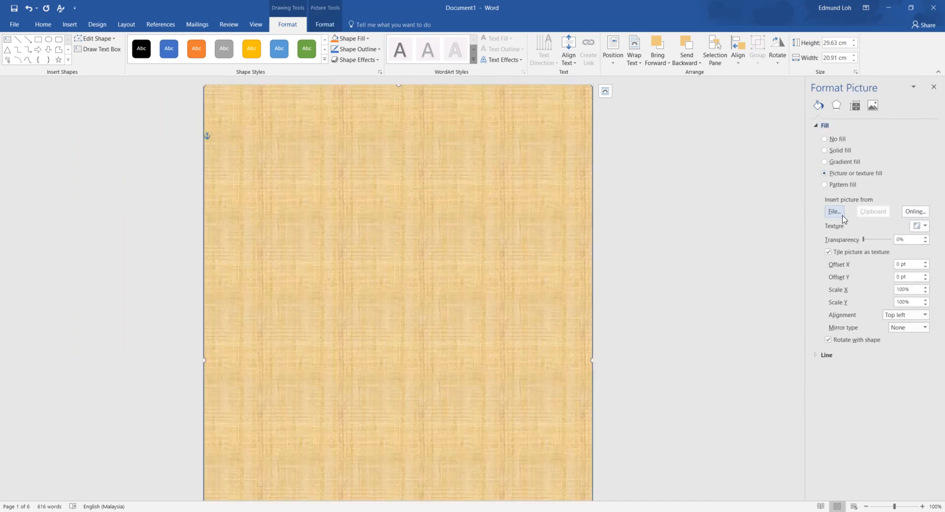
# Step: Fill the rectangle with the book cover picture from the Covers folder inside LeadAttractionSecrets and close the formatting options
pyautogui.click(834, 212)
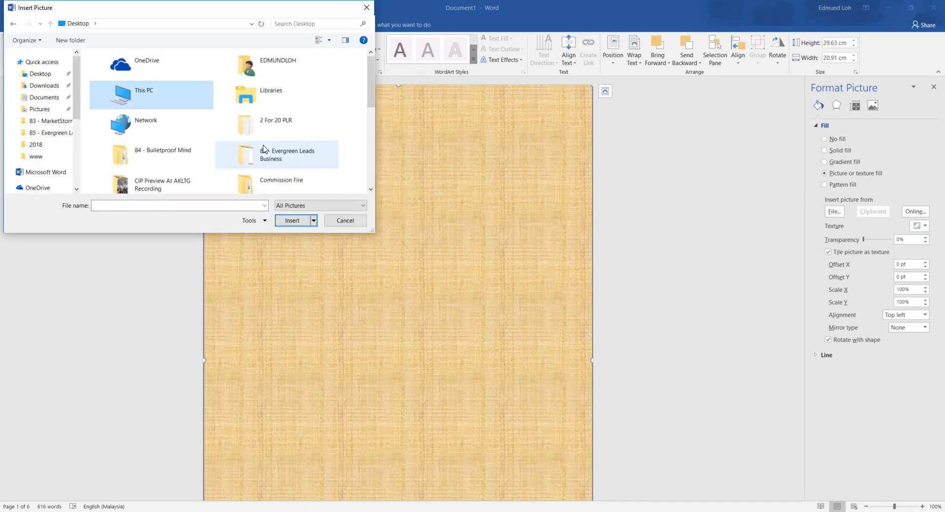
pyautogui.scroll(-3, 261, 148)
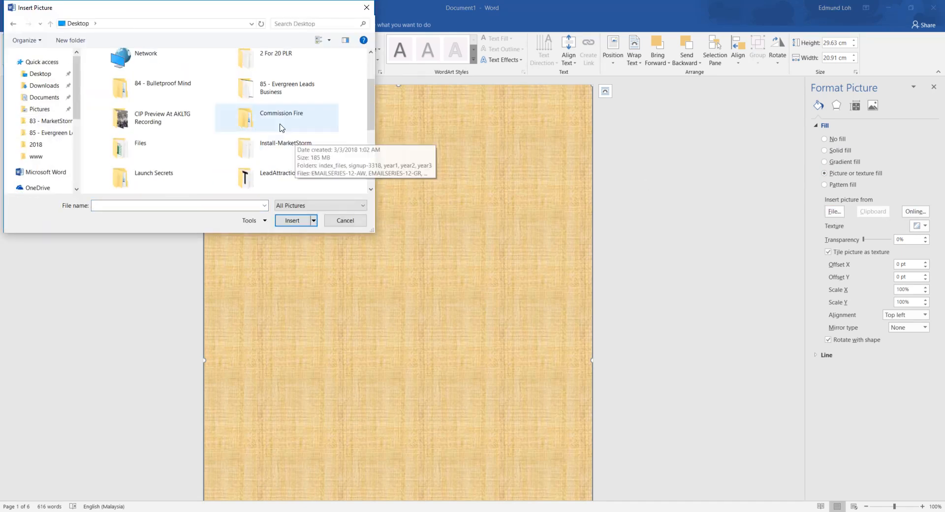
pyautogui.doubleClick(263, 177)
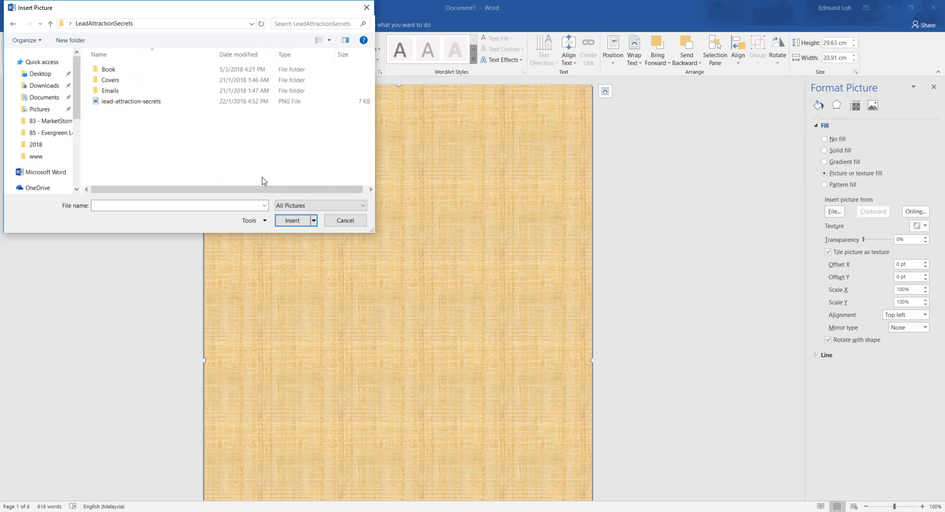
pyautogui.doubleClick(154, 80)
pyautogui.click(217, 94)
pyautogui.doubleClick(217, 94)
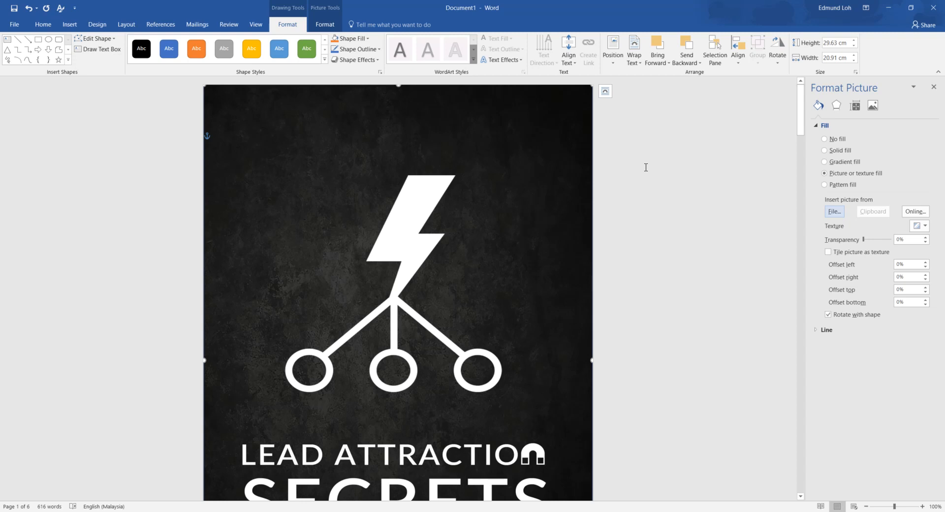
pyautogui.click(742, 133)
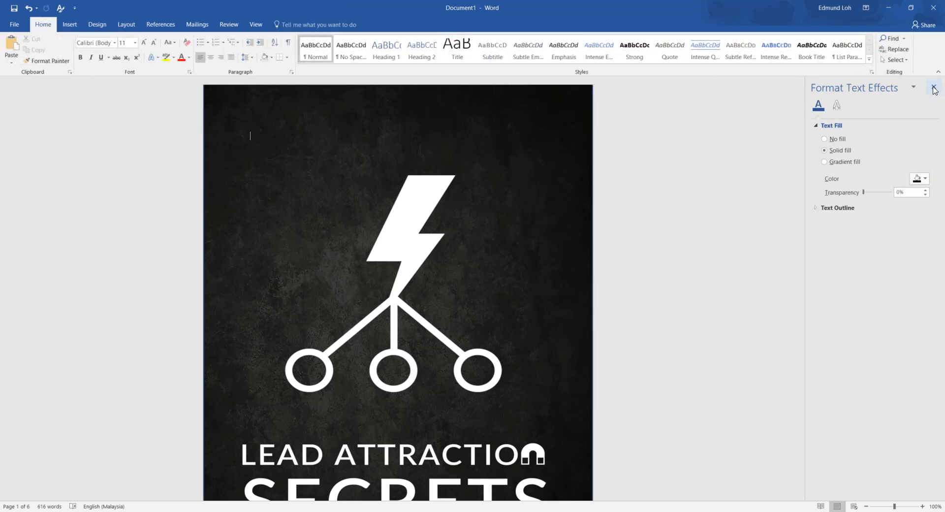
pyautogui.scroll(-5, 305, 209)
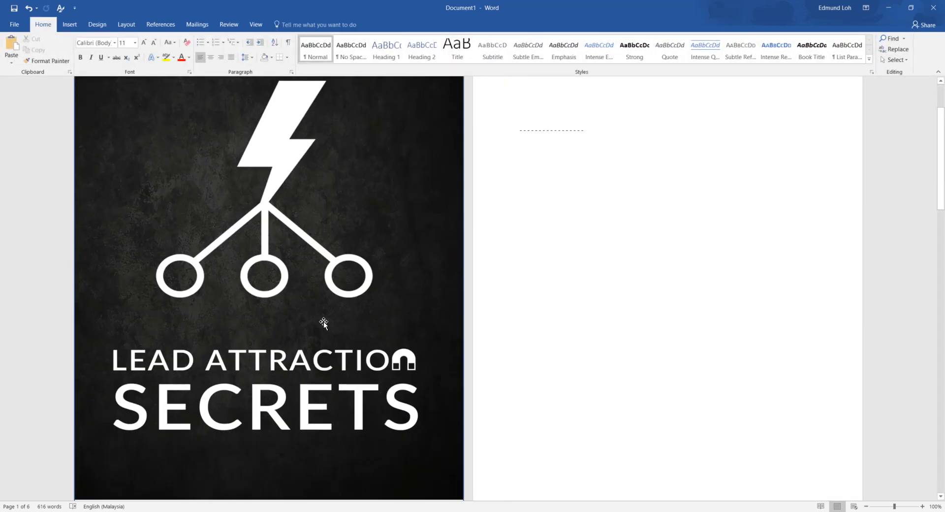
# Step: Delete the dashed separator line below the subtitle on the title page
pyautogui.scroll(5, 274, 291)
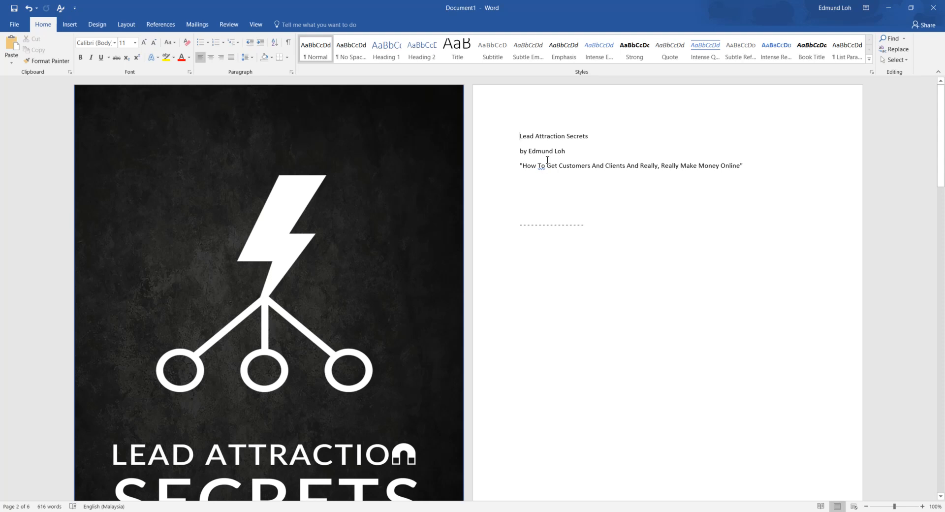
pyautogui.press('BackSpace')
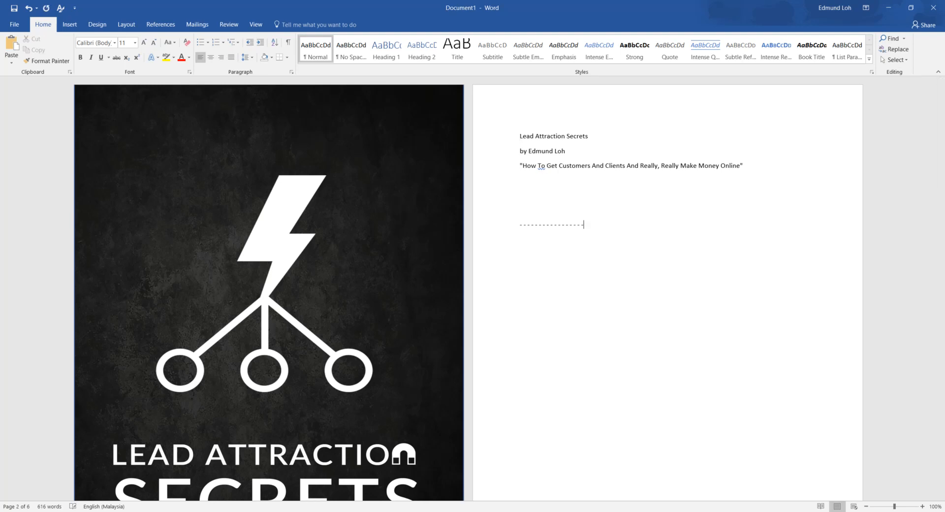
pyautogui.hotkey('ctrl', 'z')
pyautogui.press('Up')
pyautogui.hotkey('shift', 'End')
pyautogui.press('Delete')
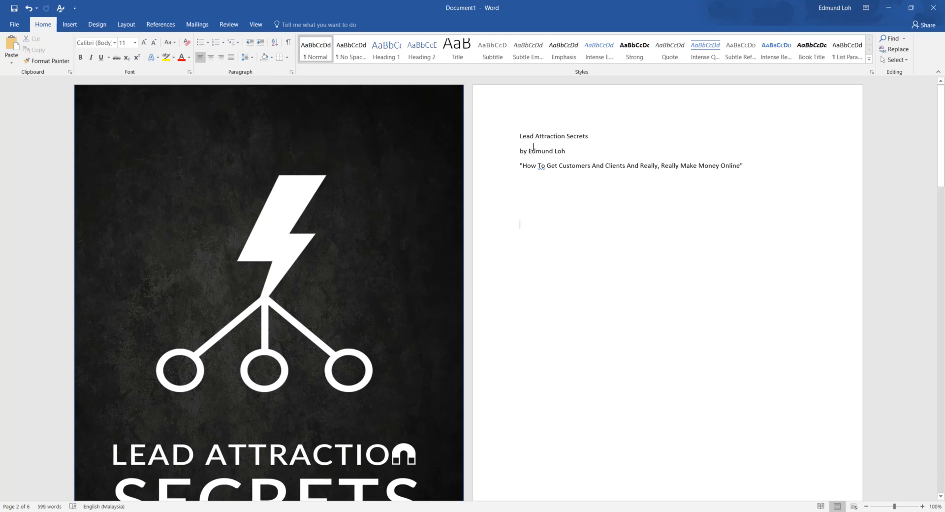
pyautogui.scroll(-15, 606, 213)
pyautogui.moveTo(942, 301); pyautogui.dragTo(941, 150)
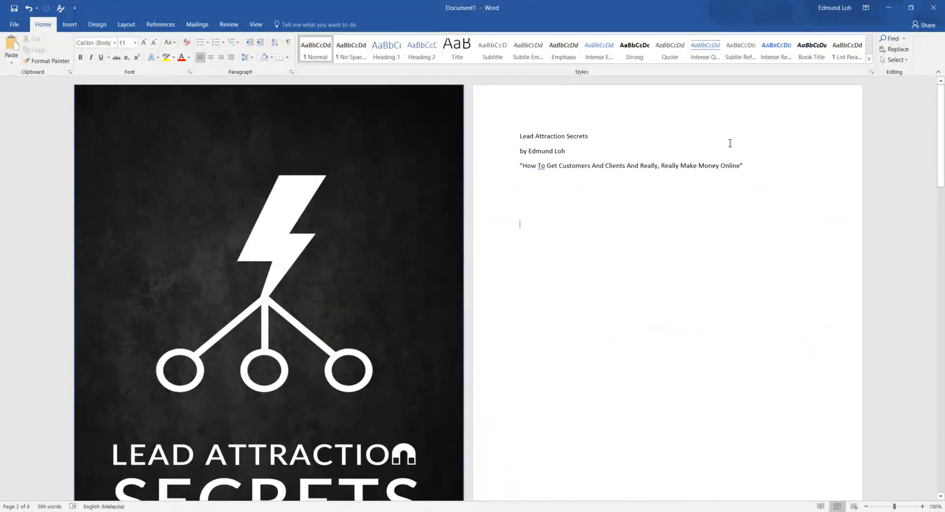
# Step: Modify the Normal style to use Arial at 14 pt
pyautogui.rightClick(326, 58)
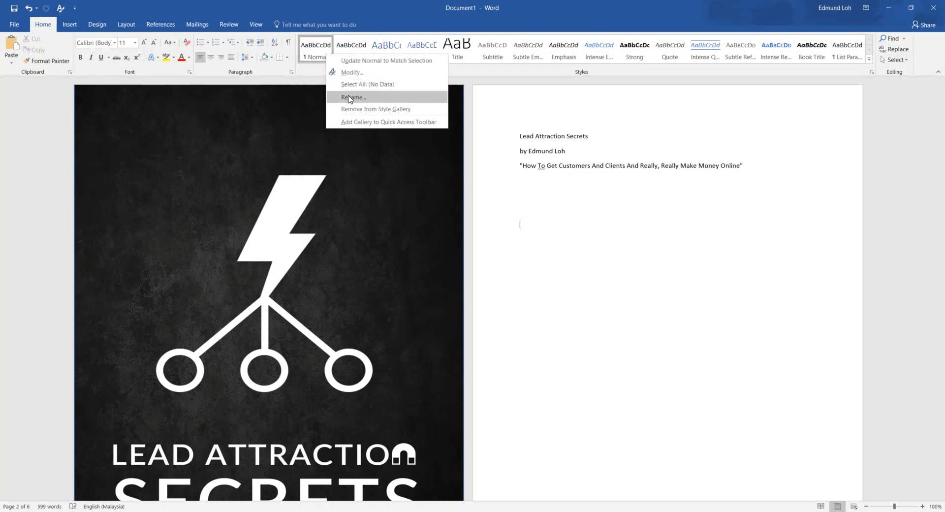
pyautogui.click(343, 73)
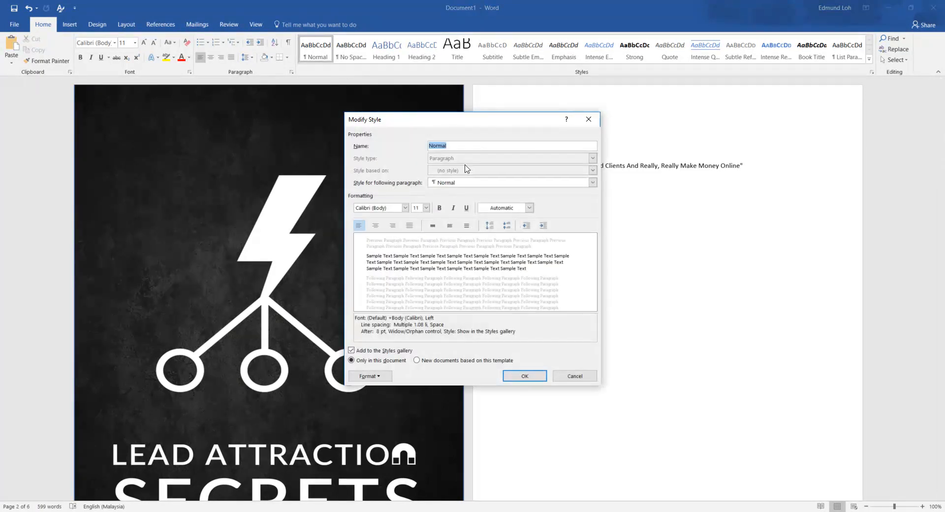
pyautogui.click(426, 208)
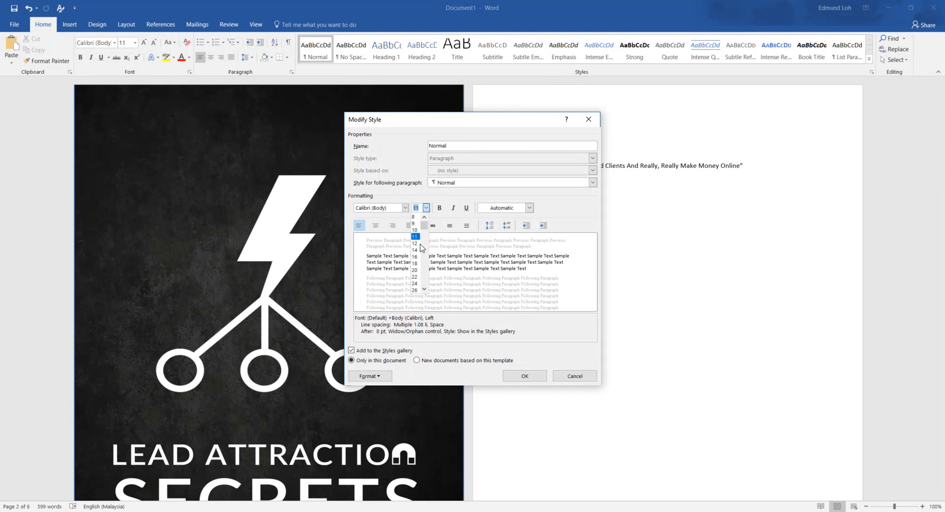
pyautogui.click(415, 243)
pyautogui.click(406, 208)
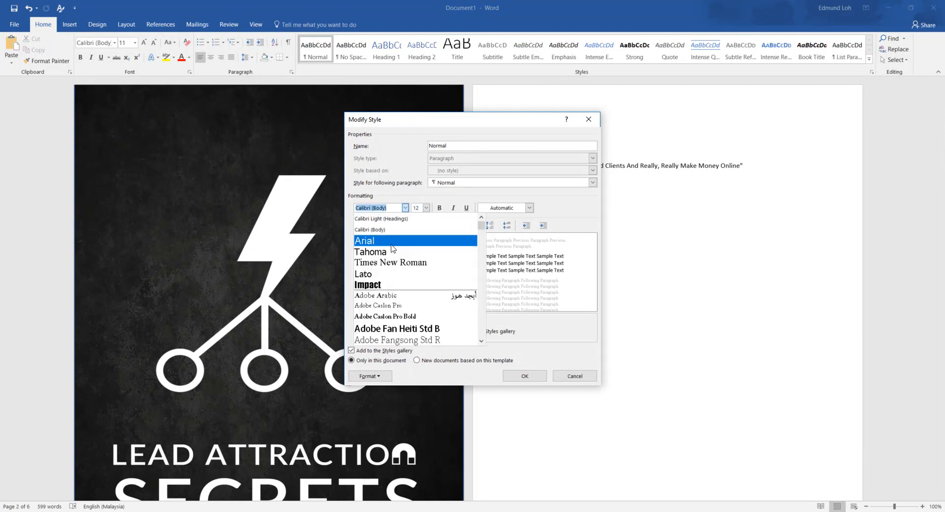
pyautogui.click(393, 246)
pyautogui.click(426, 208)
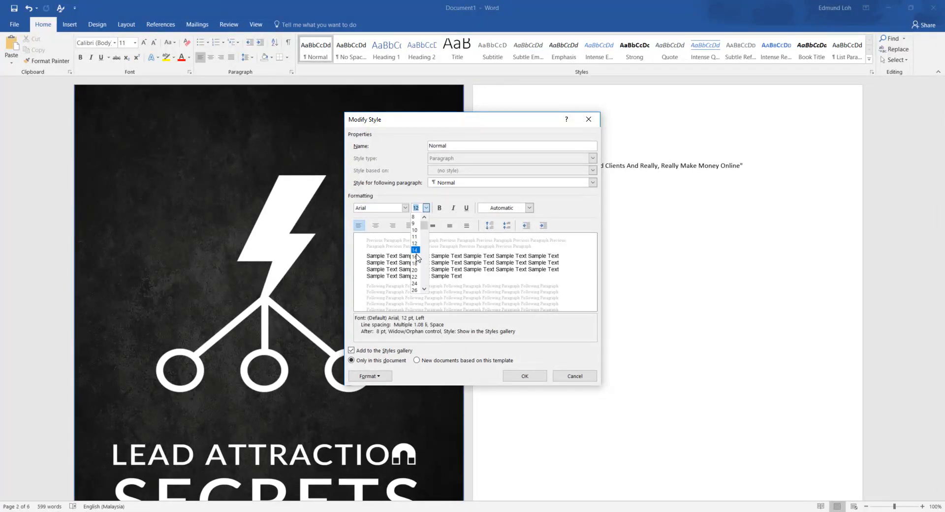
pyautogui.click(416, 249)
pyautogui.click(526, 375)
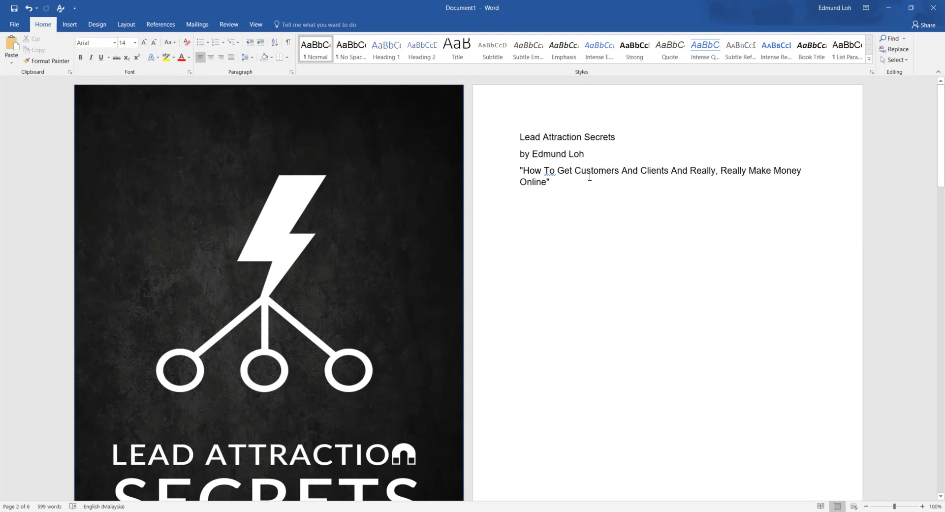
# Step: Cut the author line between the title and the subtitle on the title page, leaving an empty line there
pyautogui.moveTo(552, 183); pyautogui.dragTo(509, 149)
pyautogui.moveTo(589, 156); pyautogui.dragTo(516, 160)
pyautogui.hotkey('ctrl', 'x')
pyautogui.click(623, 135)
pyautogui.press('Return')
# Step: Make the title "Lead Attraction Secrets" on the title page bold and centered
pyautogui.moveTo(623, 137); pyautogui.dragTo(516, 134)
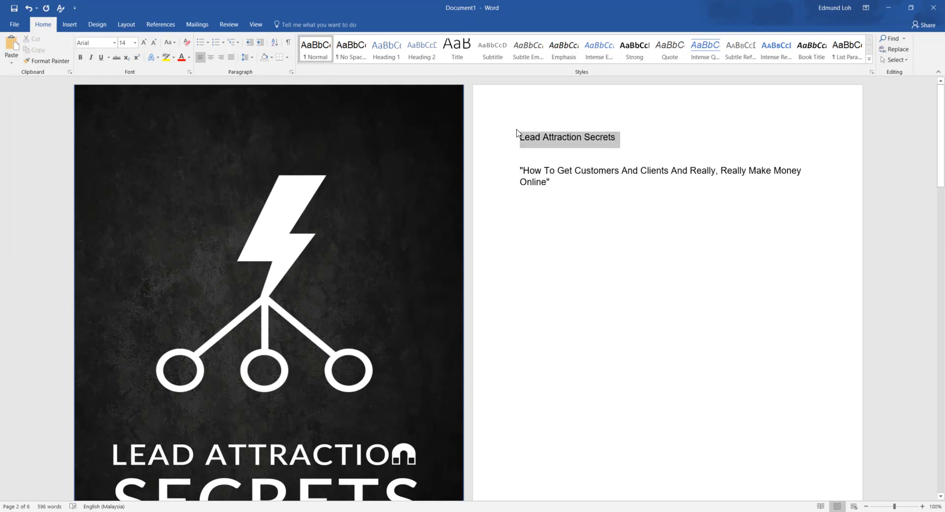
pyautogui.hotkey('ctrl', 'b')
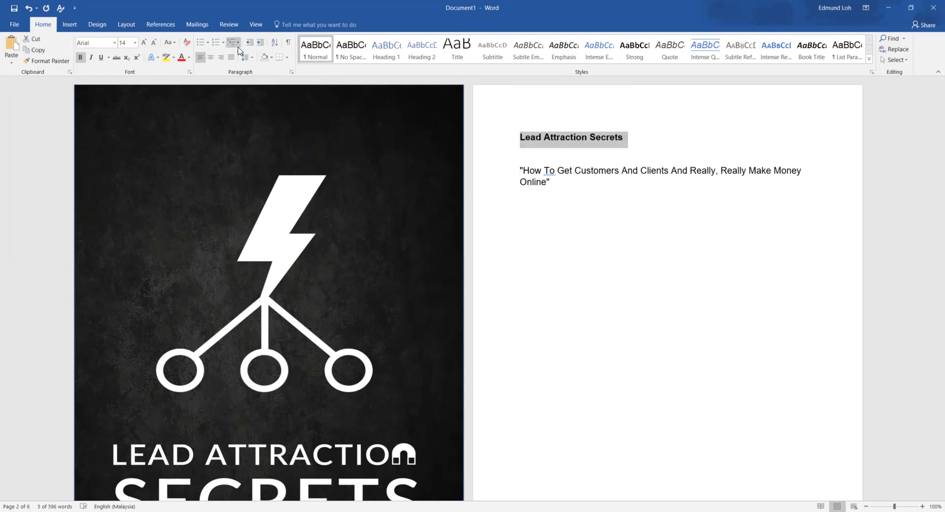
pyautogui.click(210, 57)
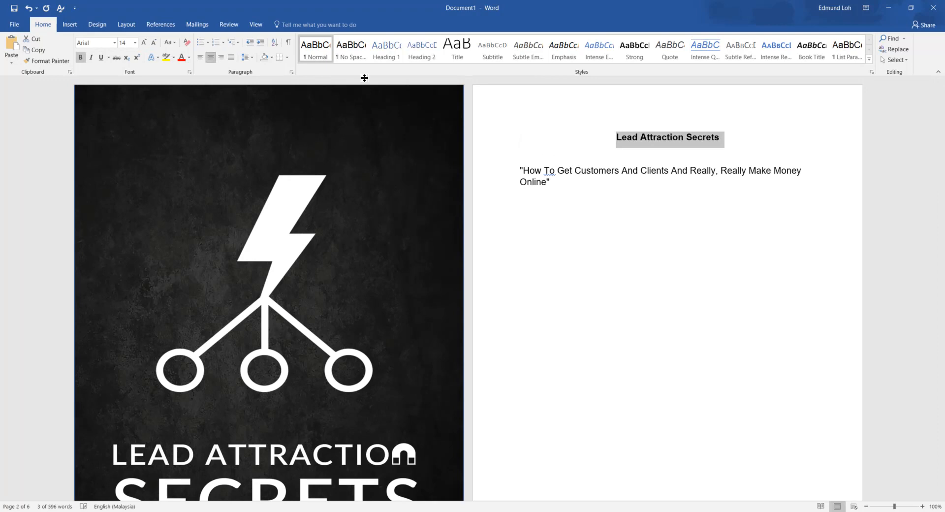
# Step: Modify the Heading 1 style to bold 24 pt Arial with the Automatic font color
pyautogui.rightClick(378, 51)
pyautogui.click(398, 70)
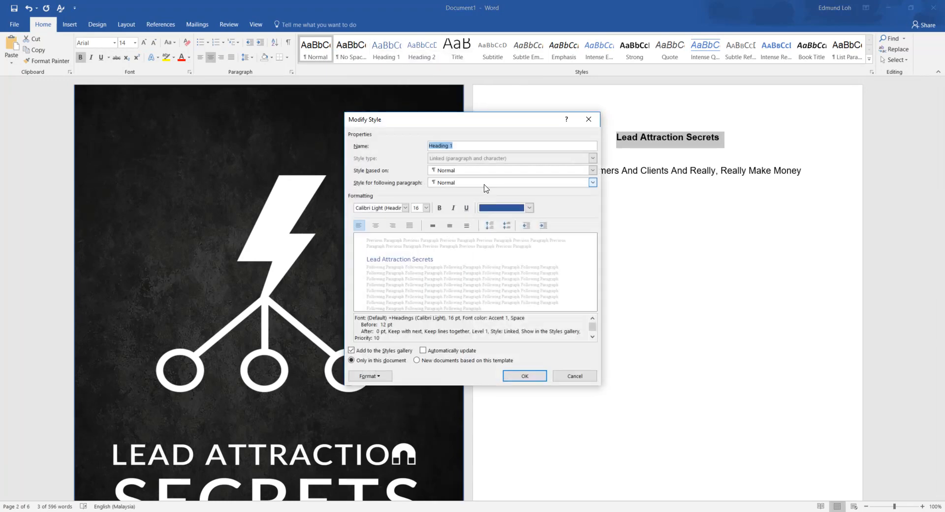
pyautogui.click(510, 212)
pyautogui.click(499, 218)
pyautogui.click(426, 207)
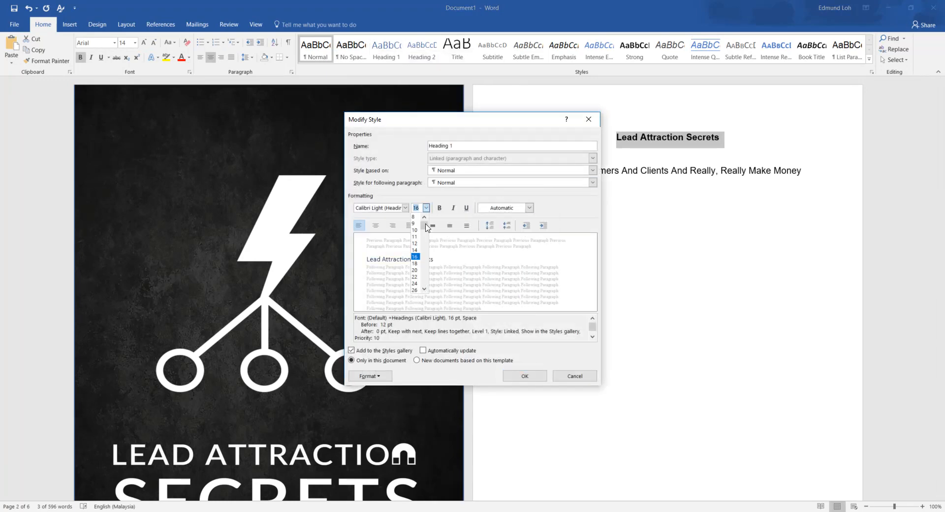
pyautogui.click(419, 284)
pyautogui.click(440, 208)
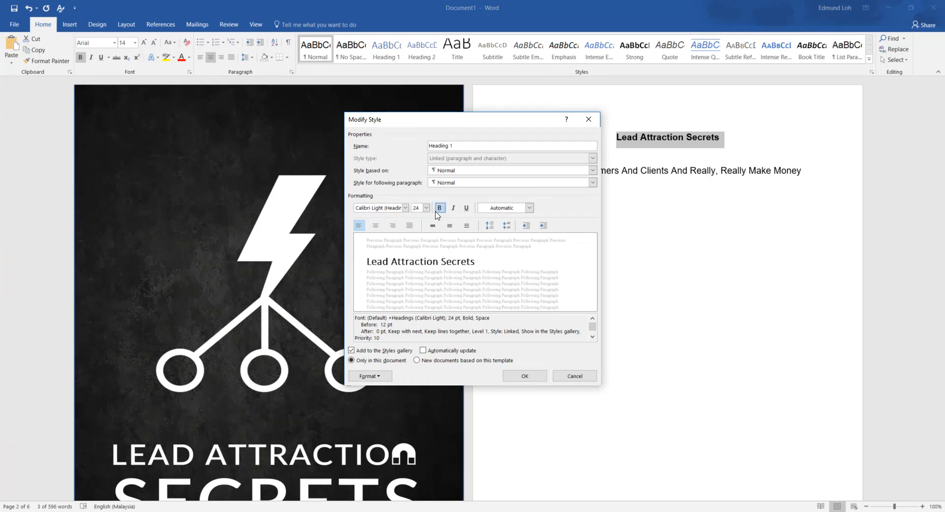
pyautogui.click(405, 207)
pyautogui.click(369, 266)
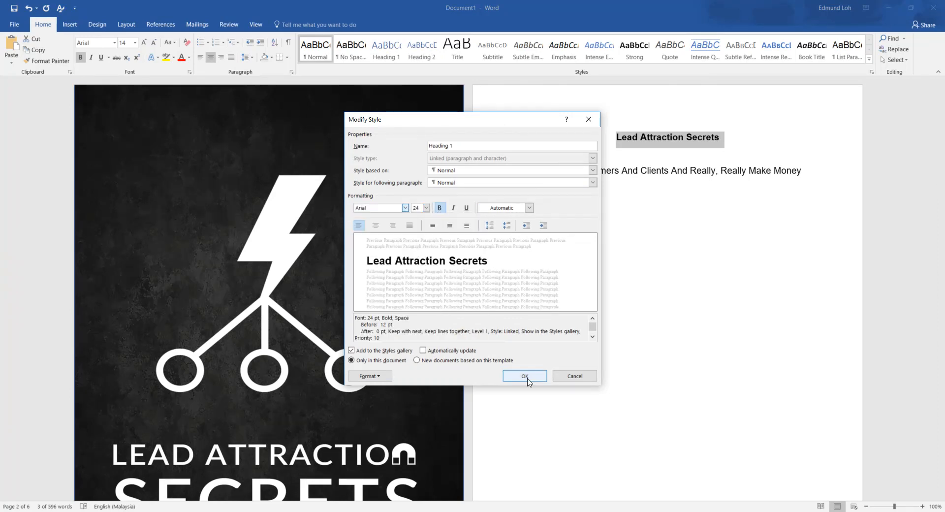
pyautogui.click(525, 376)
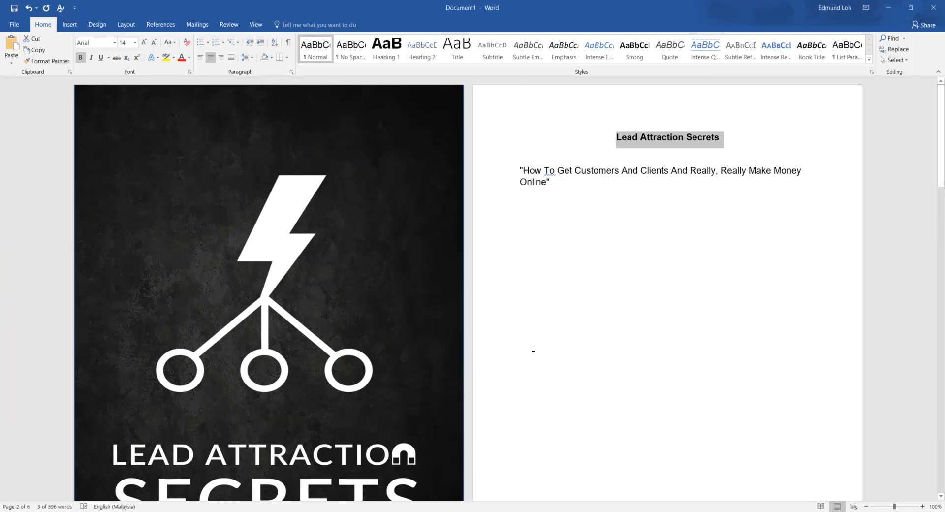
# Step: Modify the Heading 2 style to bold 18 pt Arial with the Automatic font color
pyautogui.rightClick(422, 49)
pyautogui.click(447, 73)
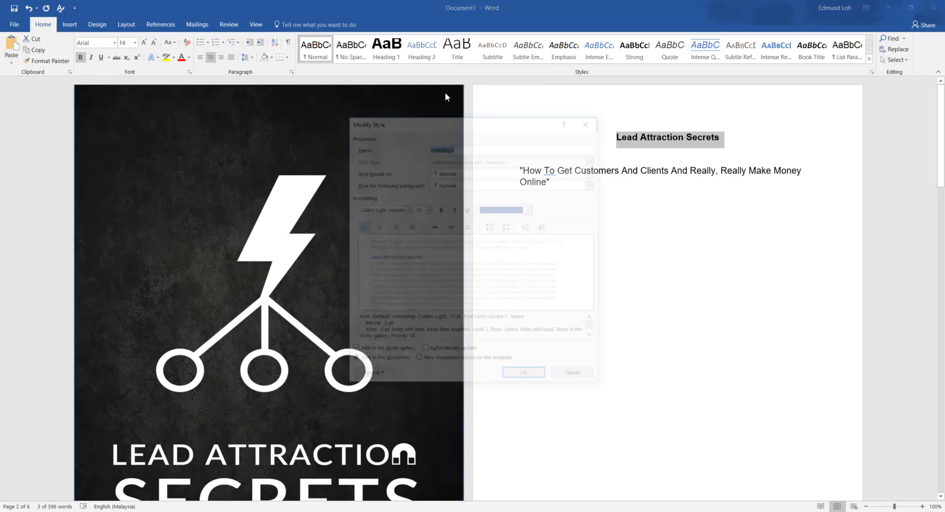
pyautogui.click(529, 207)
pyautogui.click(502, 222)
pyautogui.click(426, 207)
pyautogui.click(415, 263)
pyautogui.click(439, 207)
pyautogui.click(405, 207)
pyautogui.click(400, 241)
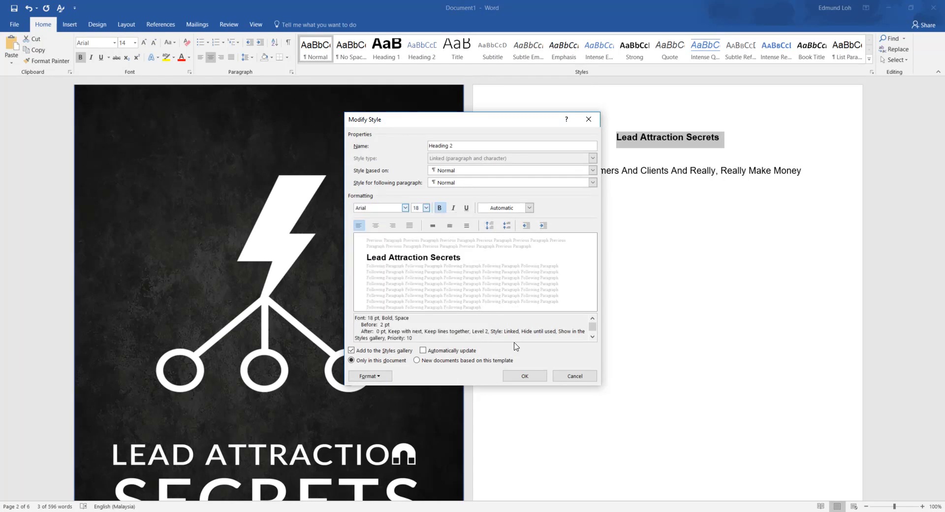
pyautogui.click(524, 375)
# Step: Center the quoted subtitle "How To Get Customers And Clients And Really, Really Make Money Online" on the title page
pyautogui.click(561, 182)
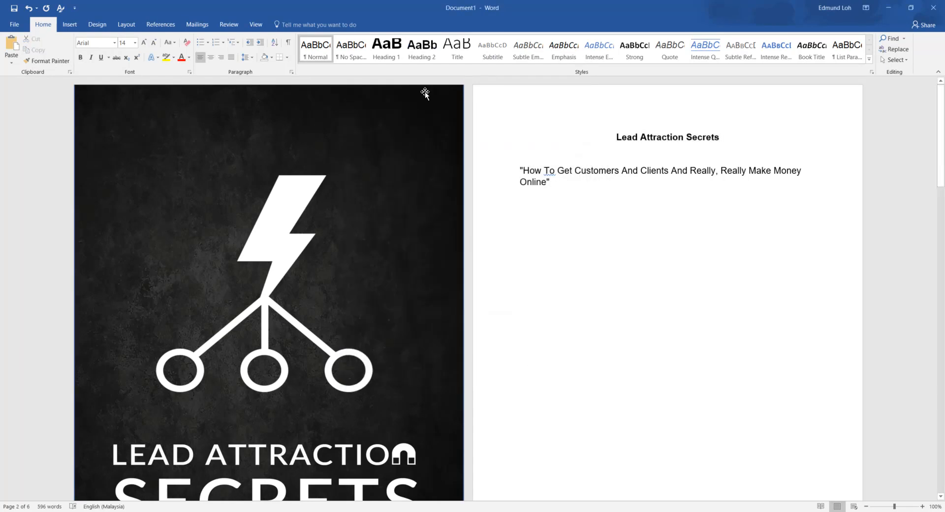
pyautogui.click(211, 57)
# Step: Insert a page break before the repeated "Lead Attraction Secrets" title that follows the testimonials
pyautogui.scroll(-10, 491, 263)
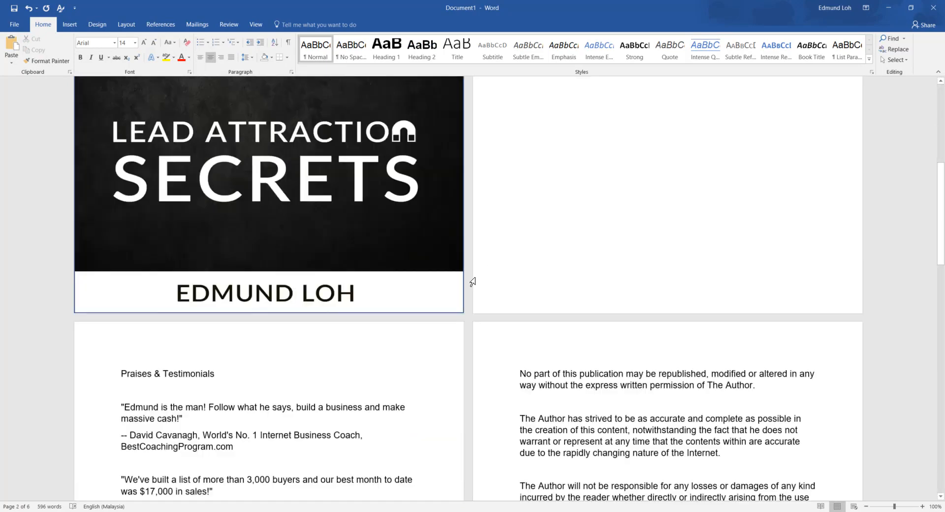
pyautogui.scroll(-3, 213, 343)
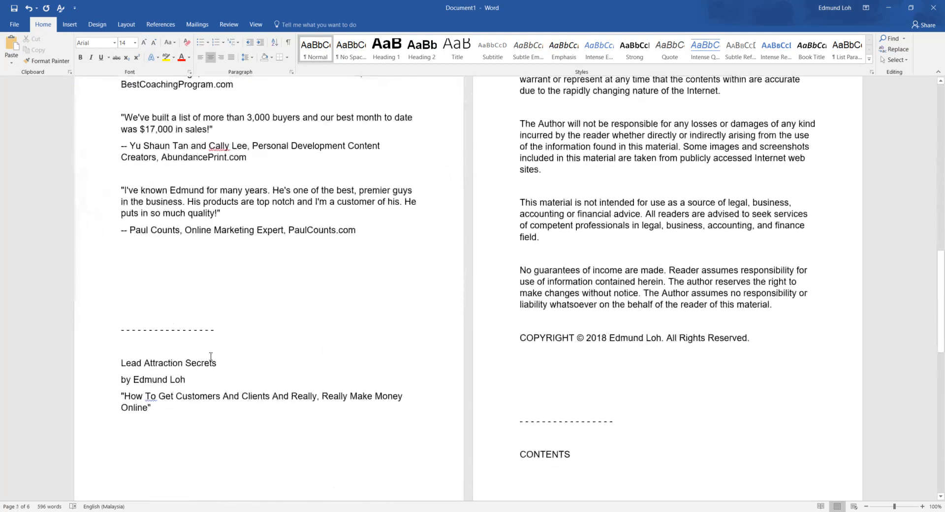
pyautogui.click(120, 357)
pyautogui.hotkey('ctrl', 'Return')
# Step: Make the "Praises & Testimonials" heading bold and centered
pyautogui.scroll(2, 184, 152)
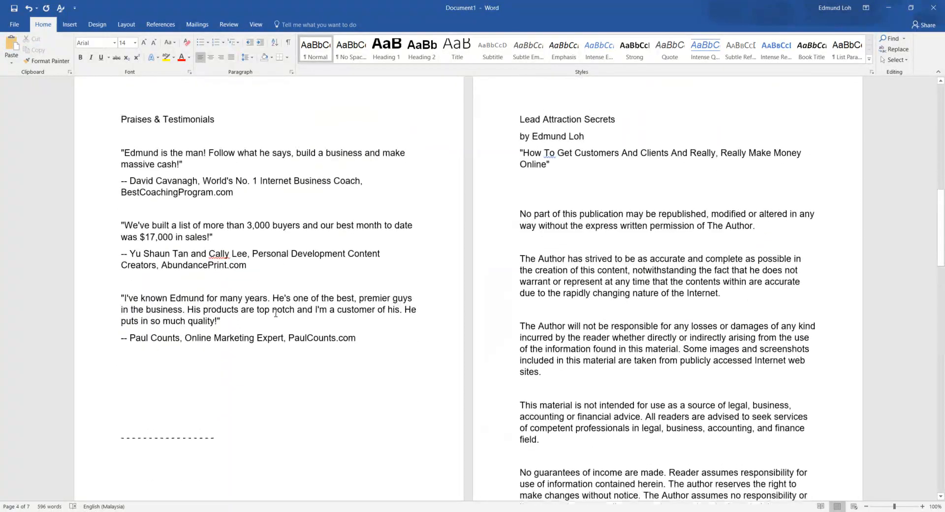
pyautogui.moveTo(221, 120); pyautogui.dragTo(121, 117)
pyautogui.hotkey('ctrl', 'b')
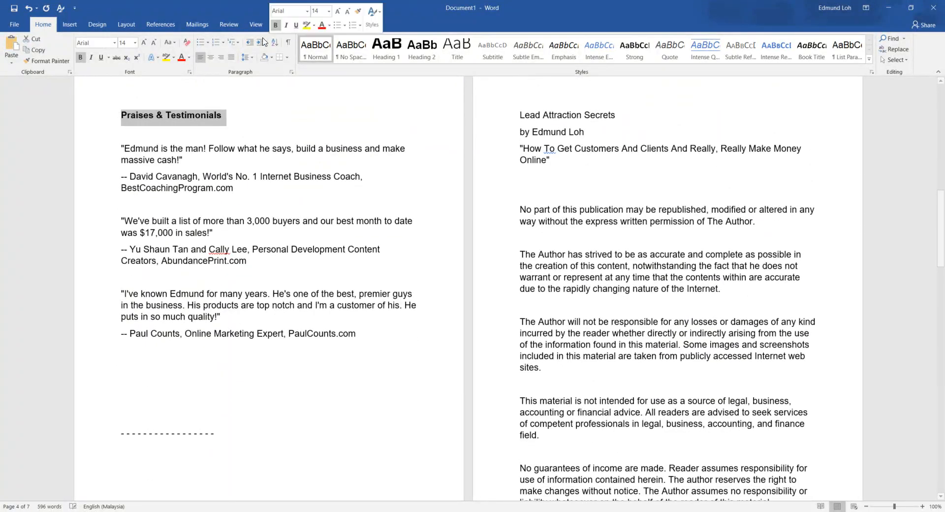
pyautogui.click(210, 58)
# Step: Delete the dashed separator line beneath the last testimonial
pyautogui.scroll(-2, 231, 305)
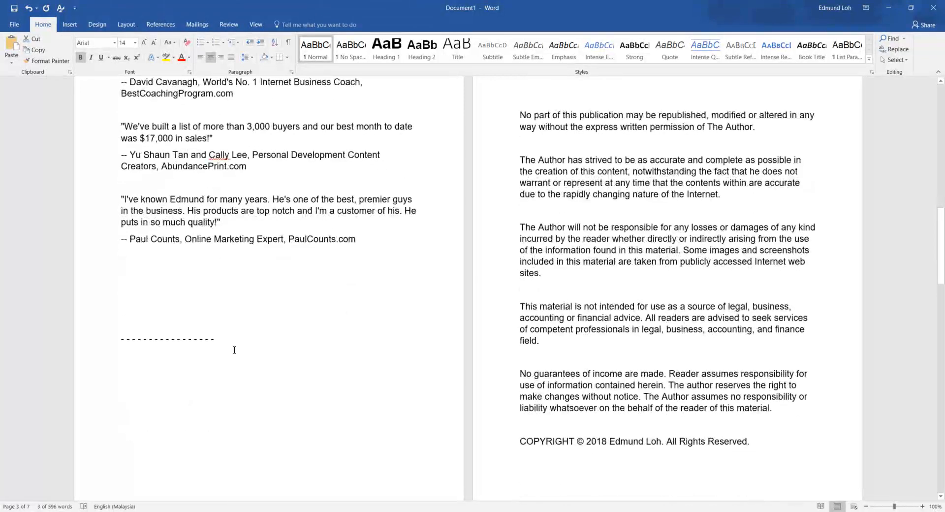
pyautogui.moveTo(231, 315); pyautogui.dragTo(233, 350)
pyautogui.press('Delete')
pyautogui.scroll(-3, 186, 274)
pyautogui.scroll(5, 322, 281)
pyautogui.scroll(2, 306, 248)
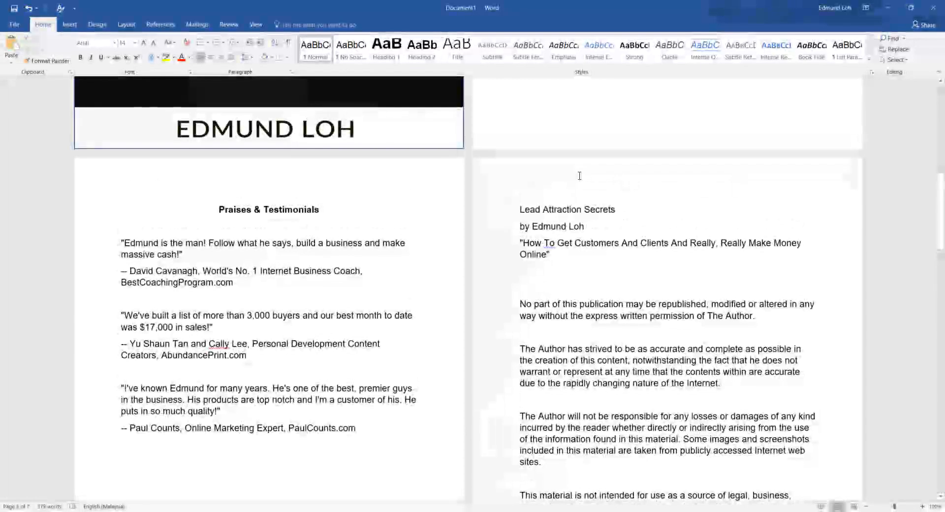
# Step: Open the footer of the testimonials page for editing
pyautogui.scroll(-7, 333, 324)
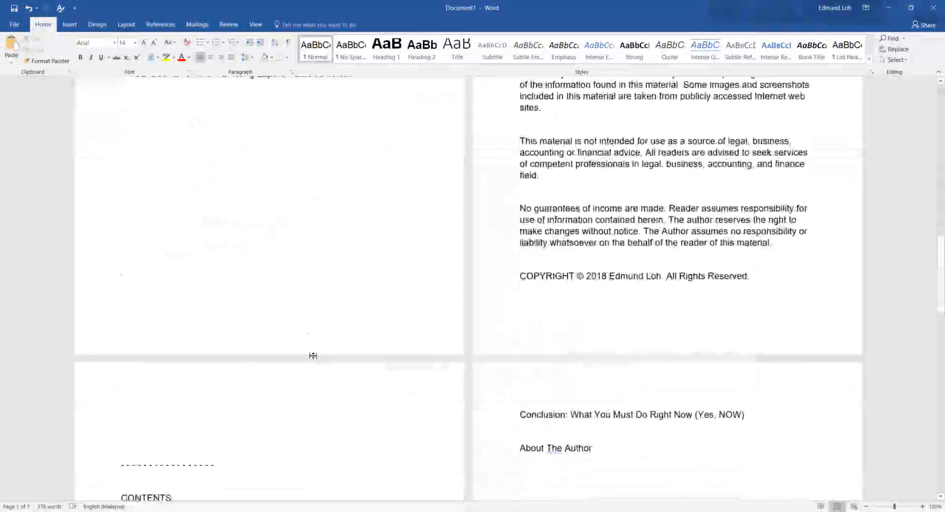
pyautogui.doubleClick(306, 335)
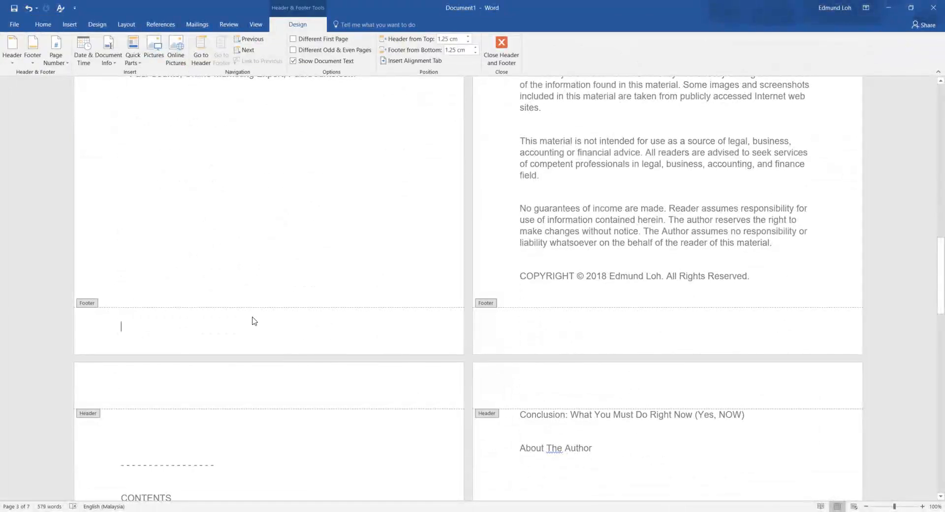
pyautogui.click(69, 24)
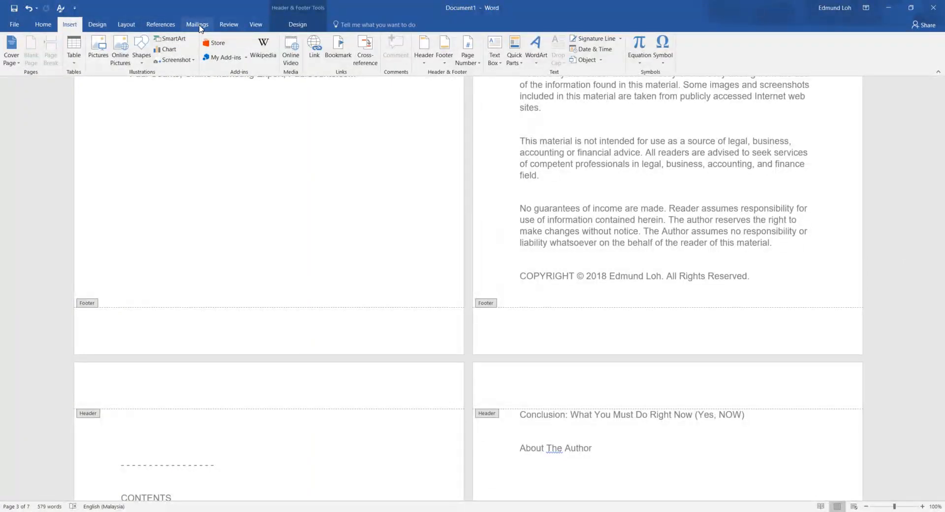
pyautogui.click(126, 24)
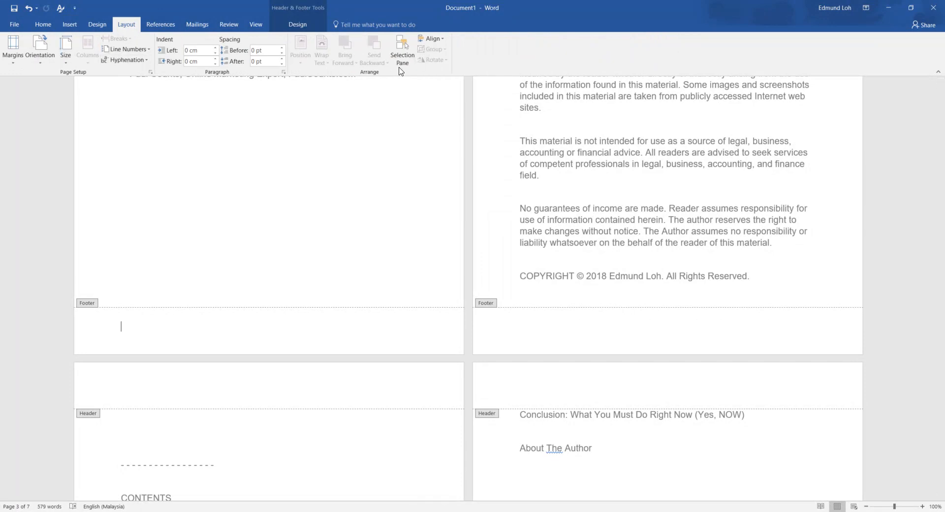
pyautogui.click(89, 28)
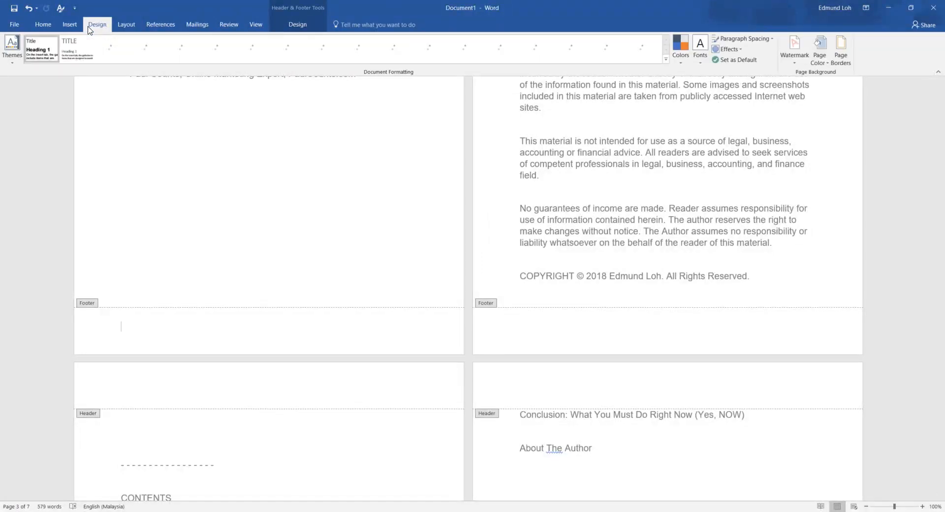
pyautogui.click(69, 25)
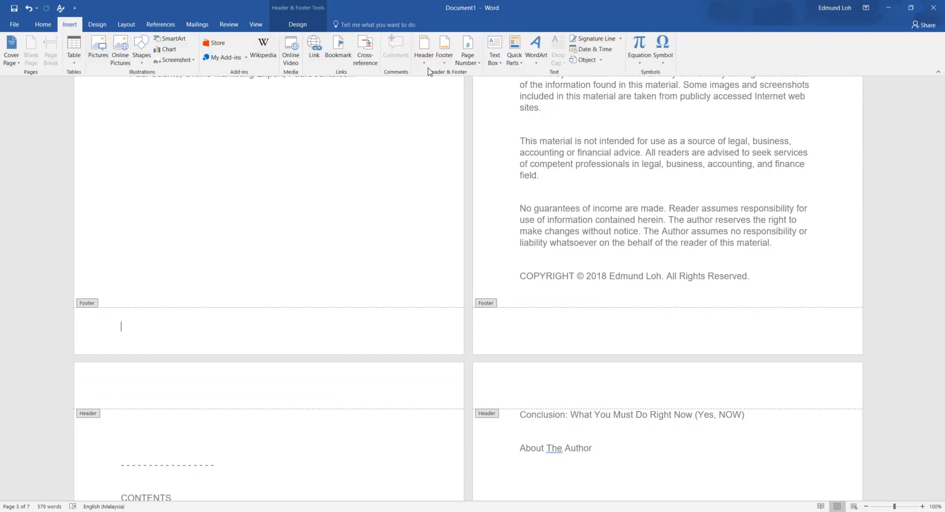
# Step: Try the Plain Number 1 page number style at the bottom of the page
pyautogui.click(478, 65)
pyautogui.moveTo(486, 90)
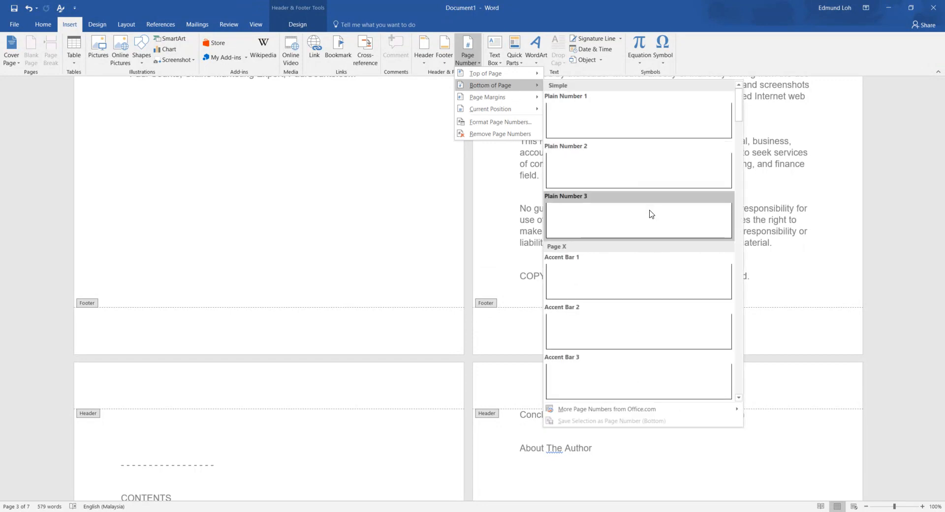
pyautogui.scroll(-3, 656, 171)
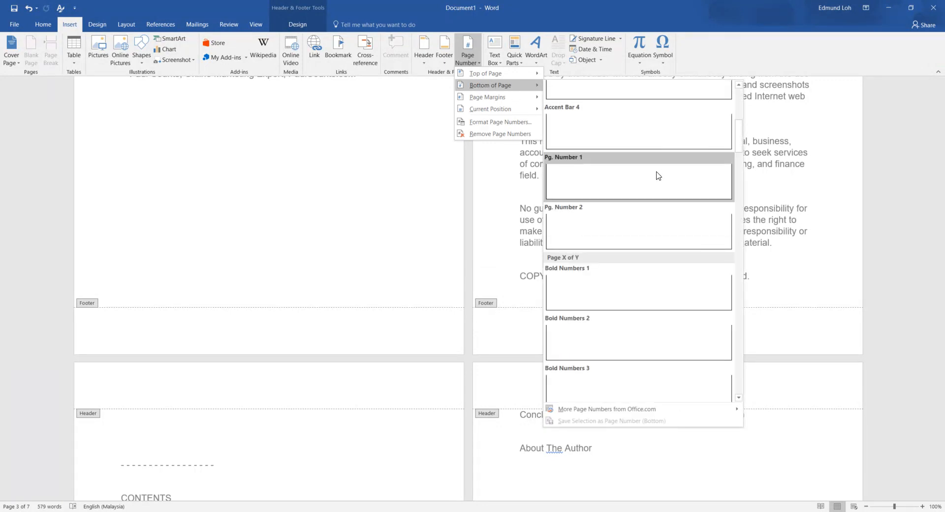
pyautogui.scroll(3, 657, 172)
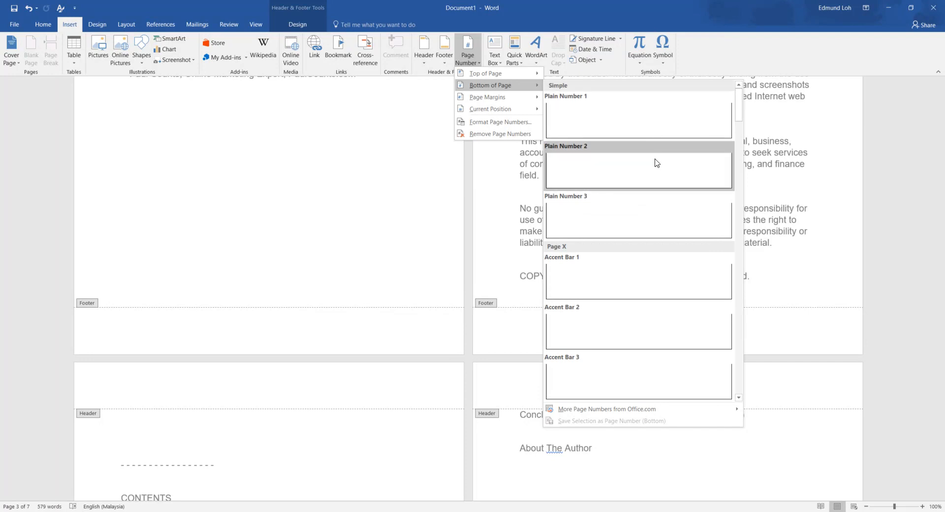
pyautogui.moveTo(735, 117); pyautogui.dragTo(736, 86)
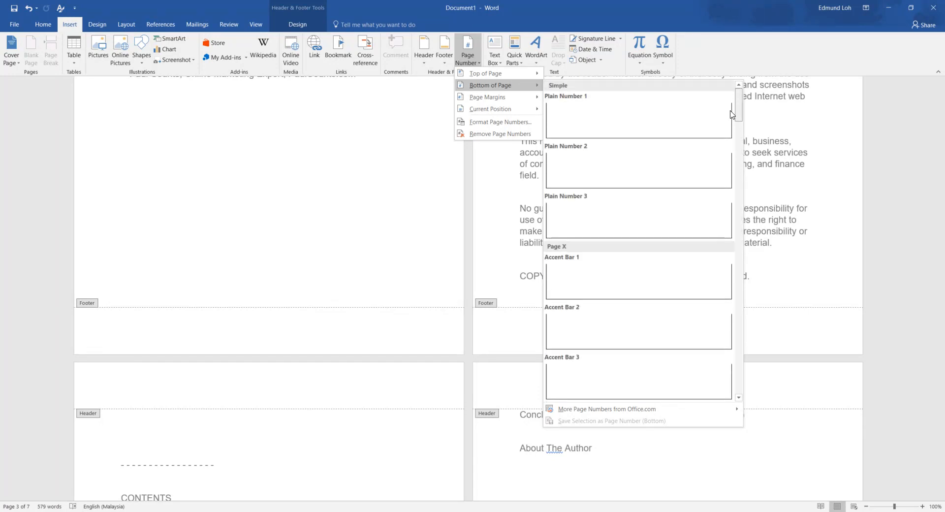
pyautogui.click(686, 132)
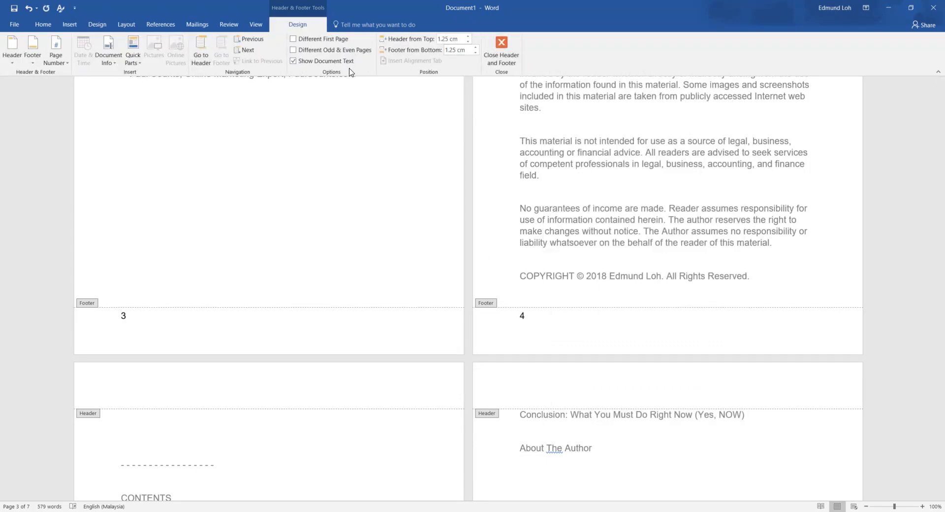
pyautogui.hotkey('ctrl', 'z')
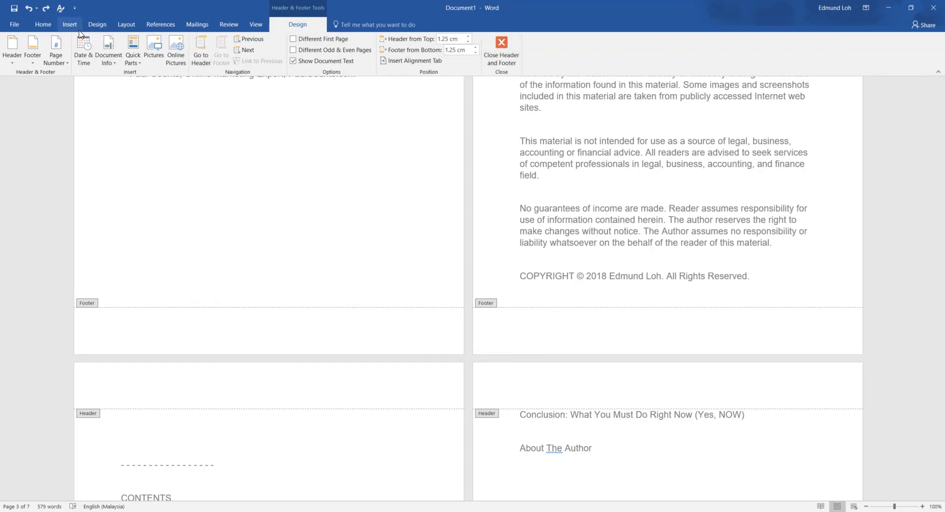
# Step: Insert page numbers in the "Page | number" format in the footer and align them right
pyautogui.hotkey('ctrl', 'y')
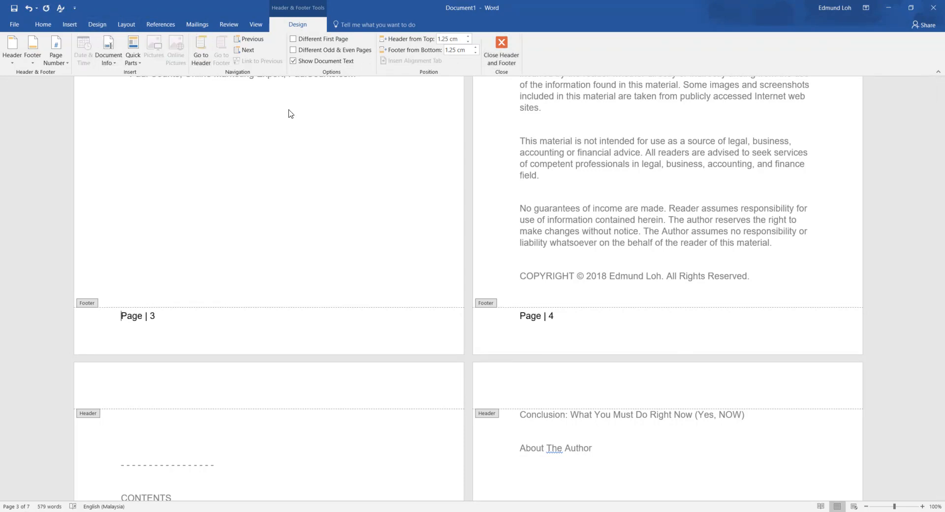
pyautogui.click(63, 27)
pyautogui.click(42, 24)
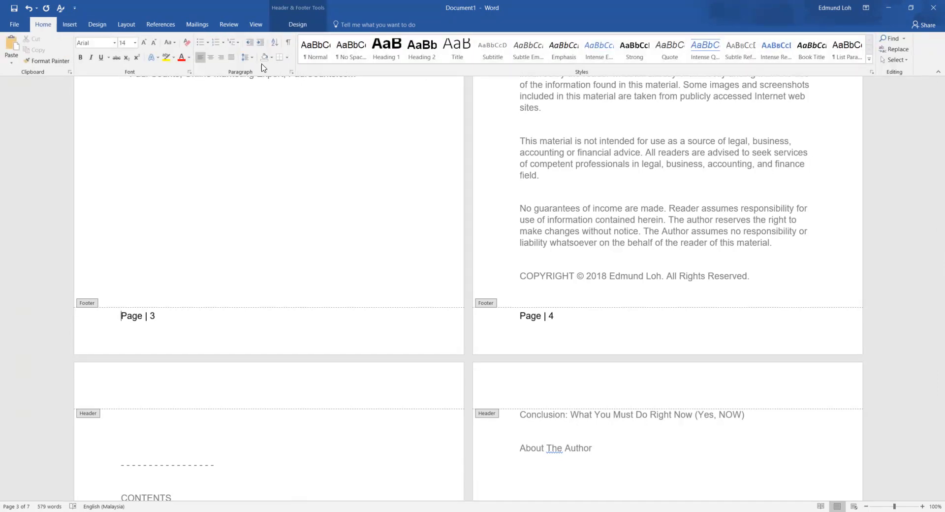
pyautogui.click(220, 60)
# Step: Add a full-width horizontal line above the page number in the footer
pyautogui.scroll(-2, 367, 250)
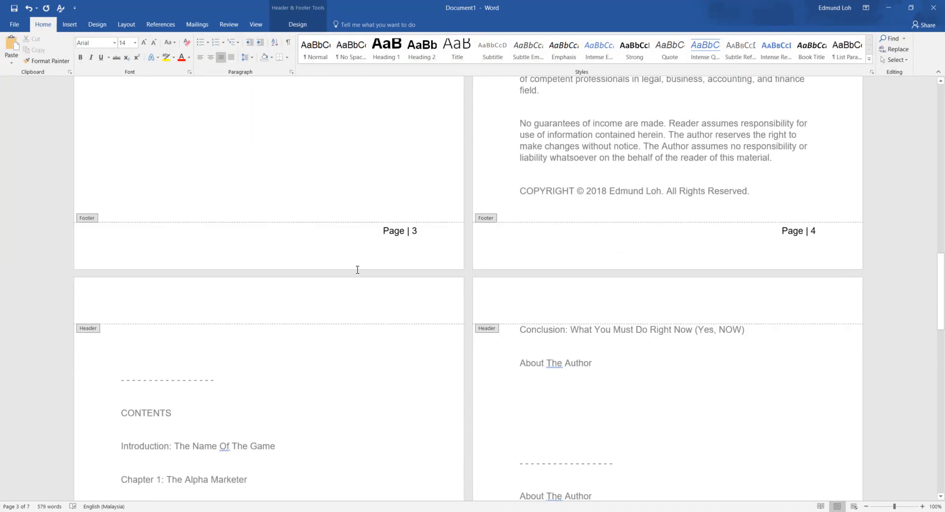
pyautogui.scroll(-1, 366, 250)
pyautogui.press('Return')
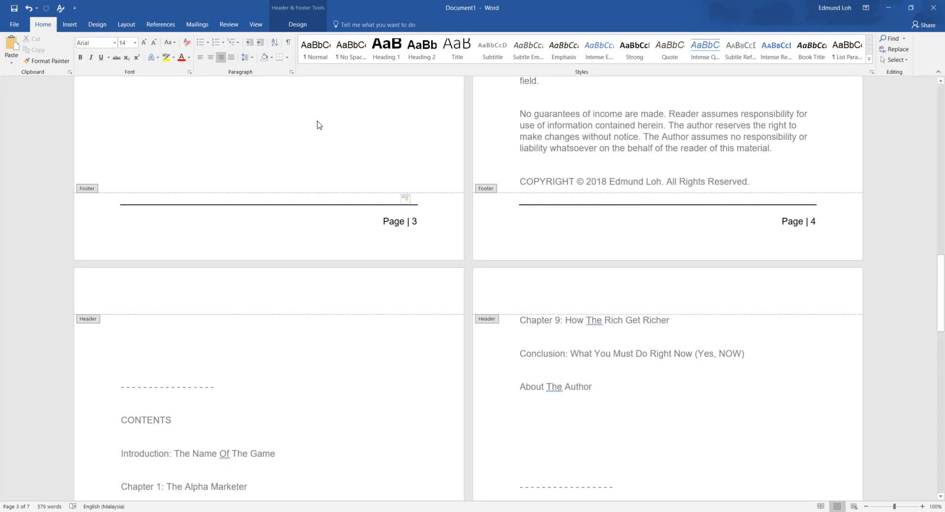
# Step: Enter "Lead Attraction Secrets" as centered page header text and return to the document body
pyautogui.scroll(10, 317, 122)
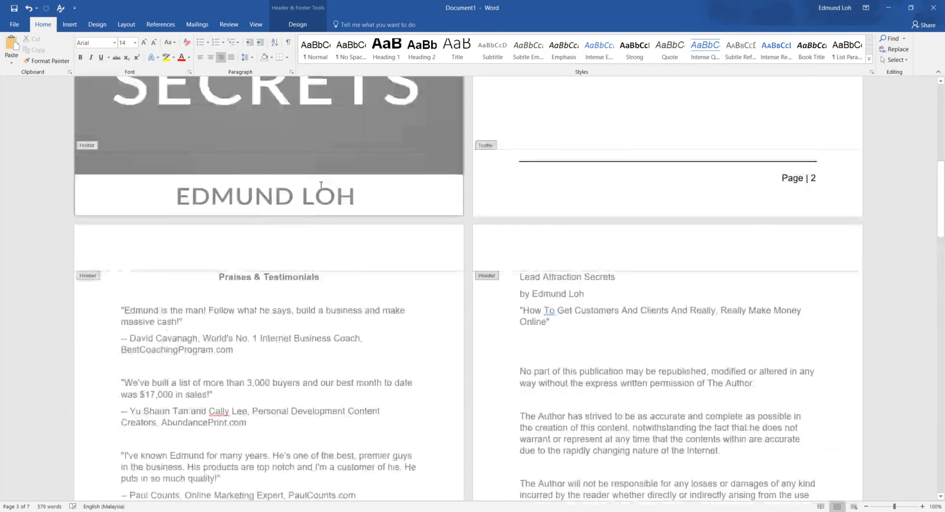
pyautogui.click(329, 249)
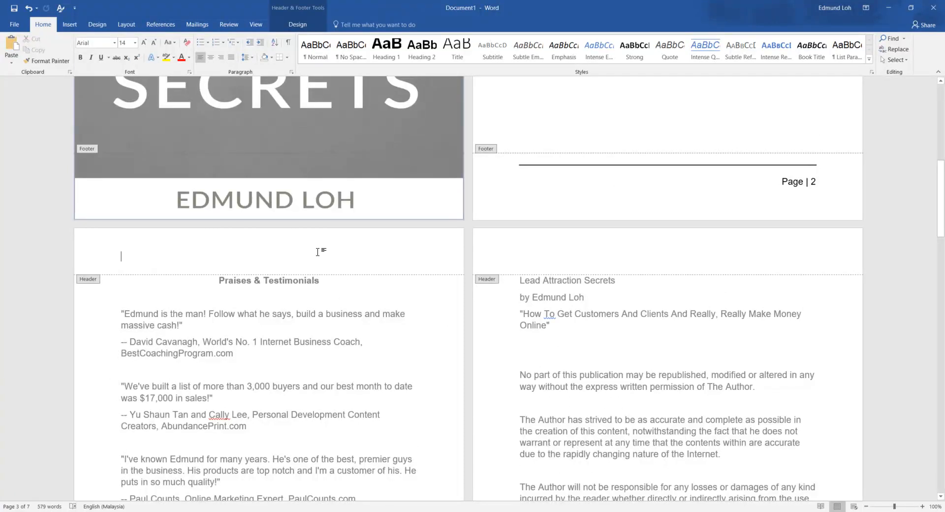
pyautogui.write('Lead At')
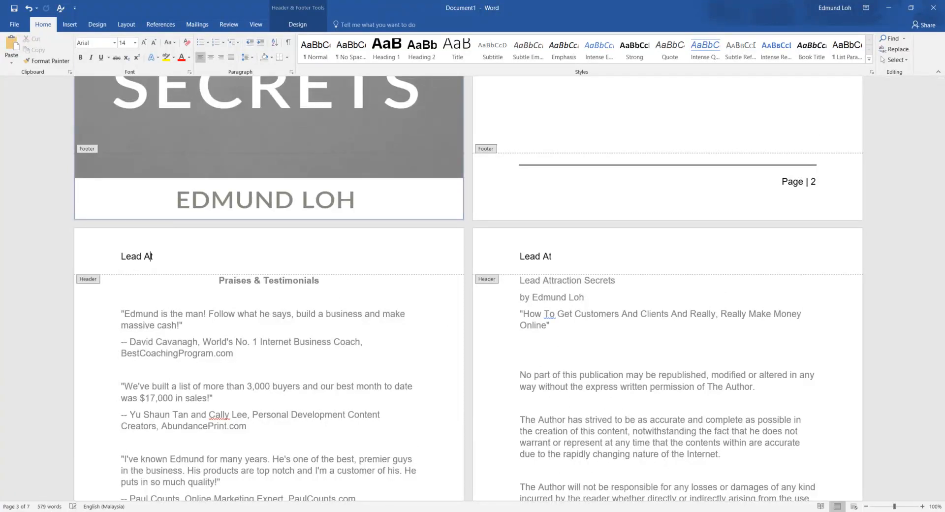
pyautogui.write('traction Secrets')
pyautogui.click(211, 58)
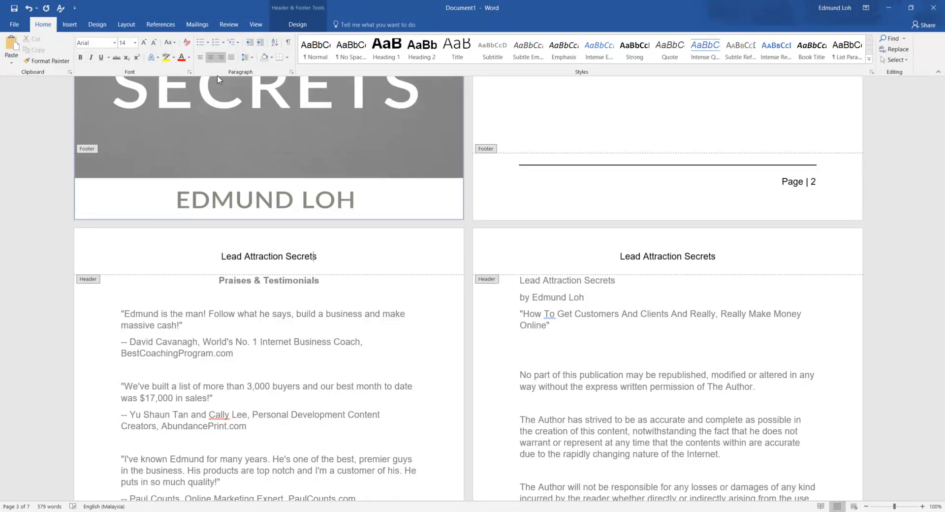
pyautogui.doubleClick(305, 341)
# Step: Delete the blank lines and dashed separator above the CONTENTS heading so it starts its page
pyautogui.scroll(-8, 635, 366)
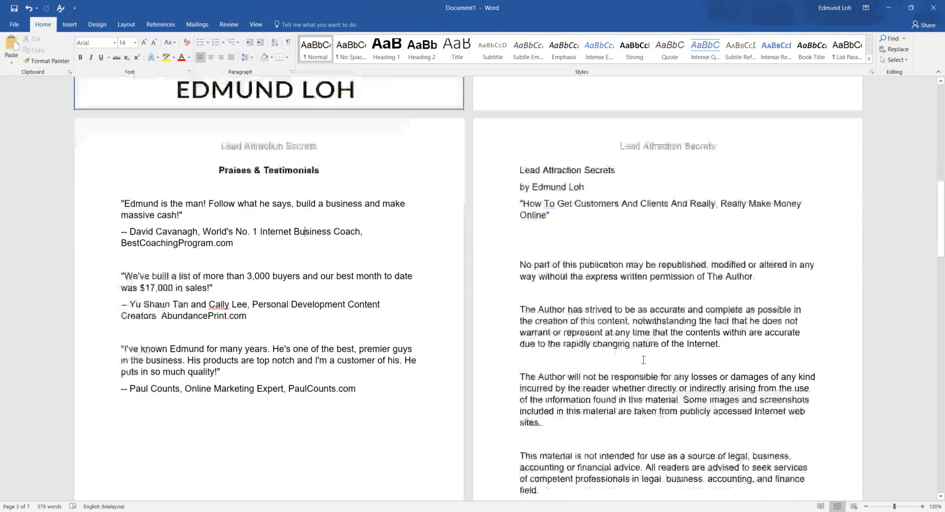
pyautogui.scroll(-10, 642, 364)
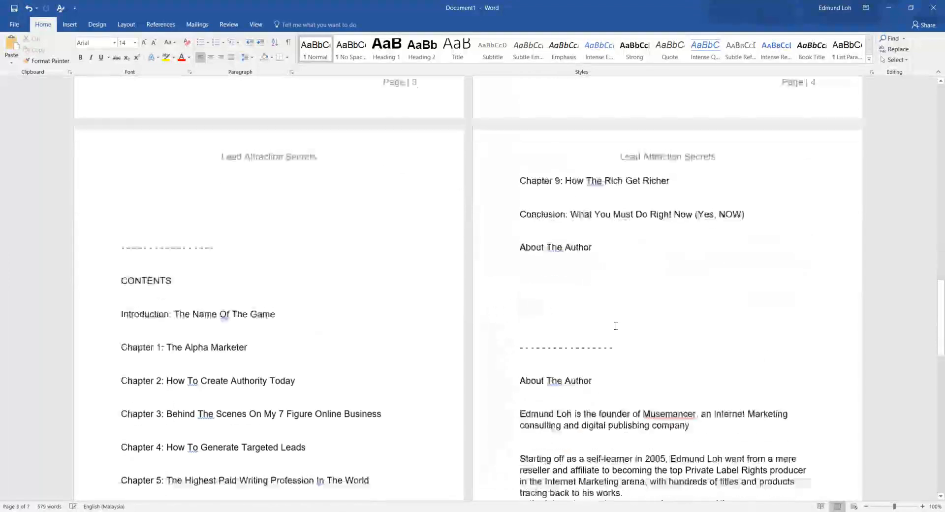
pyautogui.scroll(6, 251, 269)
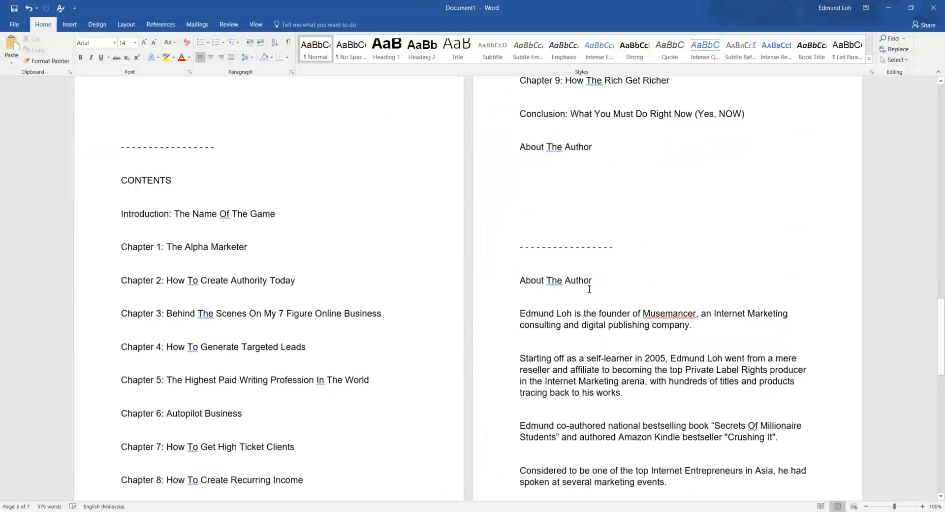
pyautogui.moveTo(216, 309); pyautogui.dragTo(143, 265)
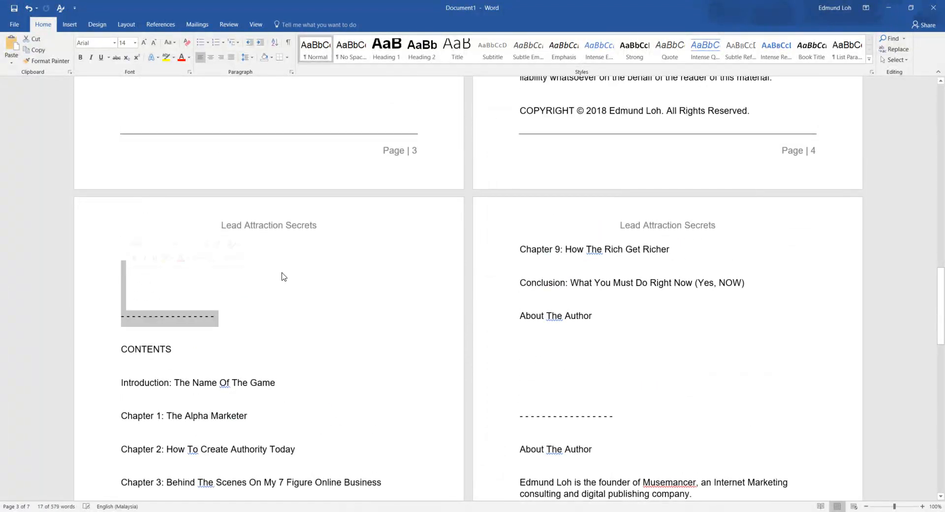
pyautogui.press('BackSpace')
pyautogui.press('BackSpace')
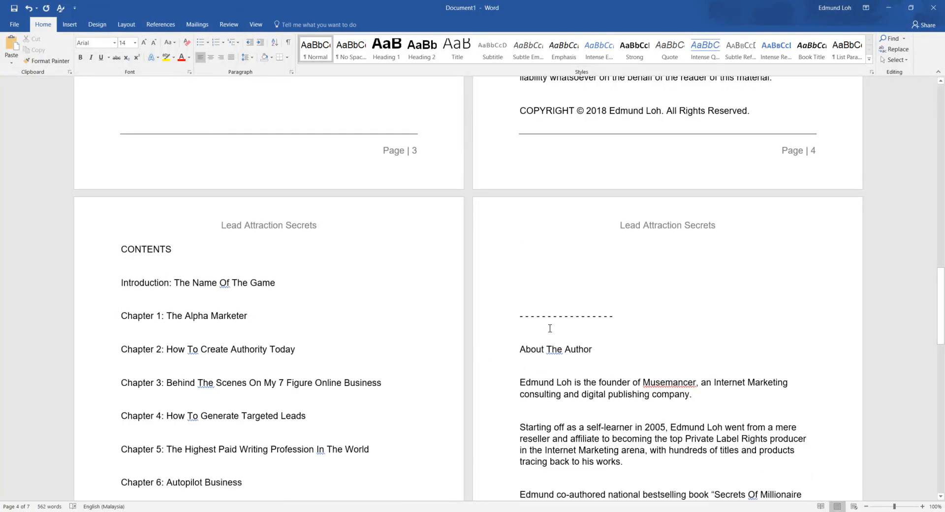
# Step: Delete the dashed separators and surrounding blank lines above the About The Author section and below its last paragraph
pyautogui.moveTo(521, 341); pyautogui.dragTo(502, 273)
pyautogui.press('BackSpace')
pyautogui.scroll(-5, 575, 343)
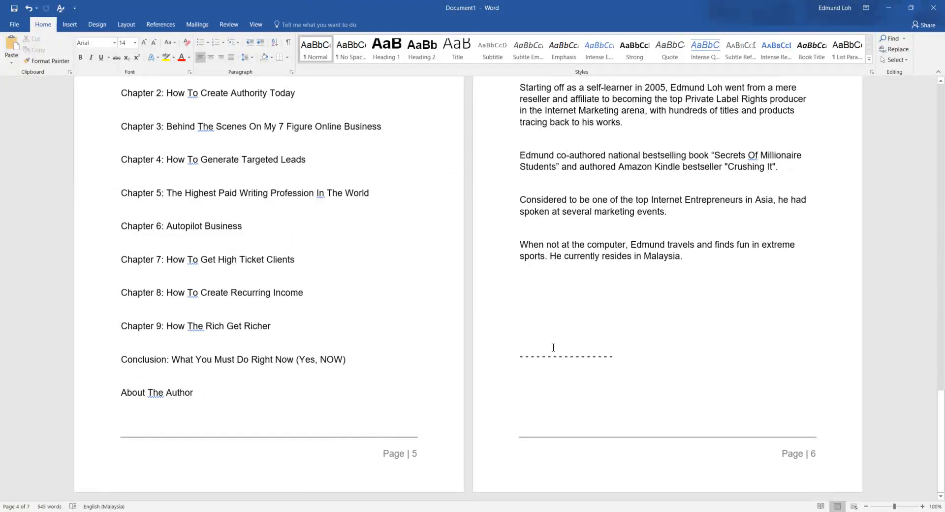
pyautogui.moveTo(677, 294); pyautogui.dragTo(668, 372)
pyautogui.press('BackSpace')
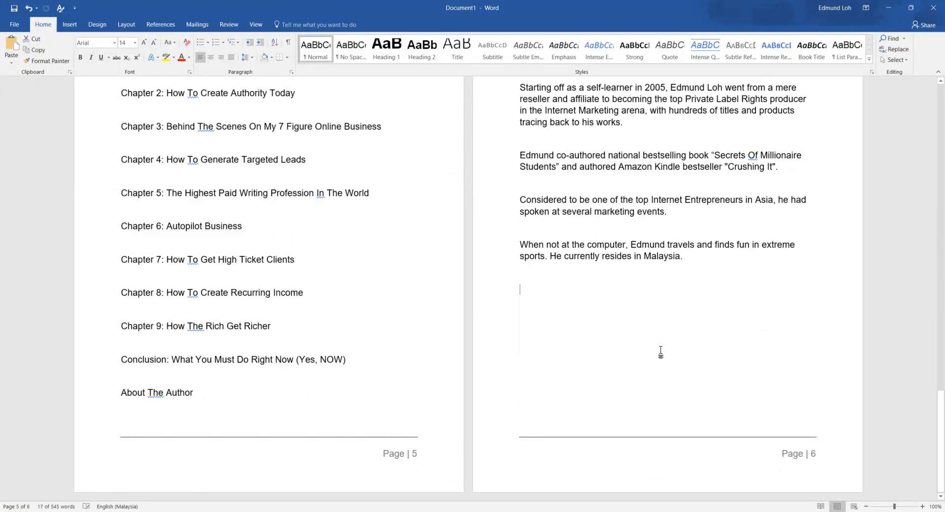
# Step: Save the document as a PDF named "Lead Attraction Secrets" in the Book folder, opening it after publishing
pyautogui.click(21, 29)
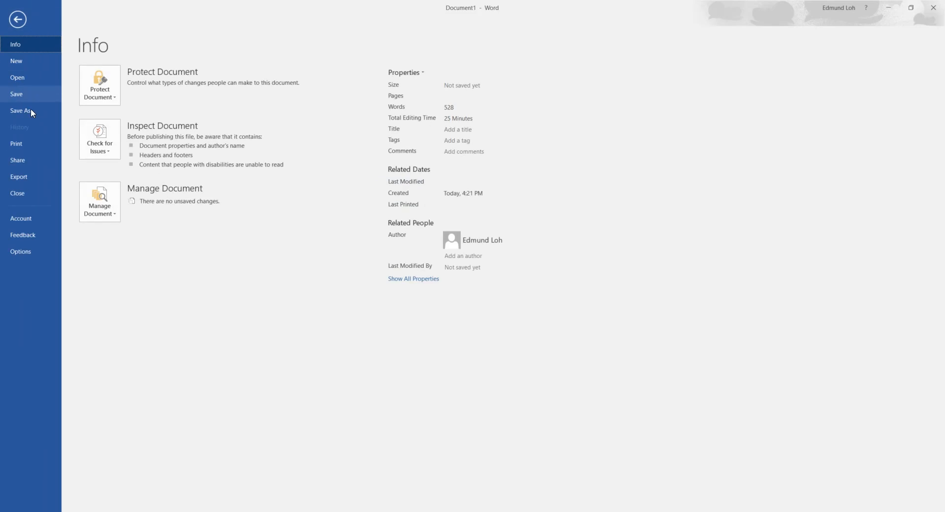
pyautogui.click(20, 111)
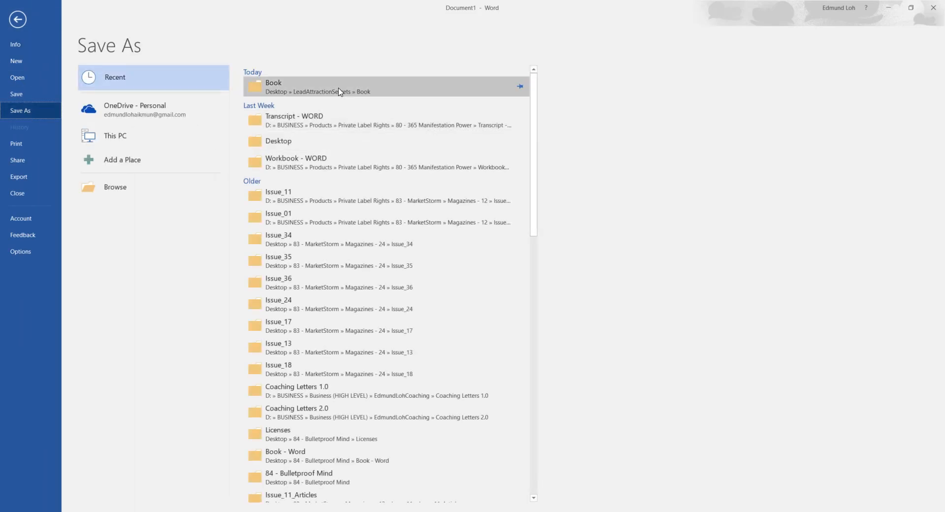
pyautogui.click(338, 92)
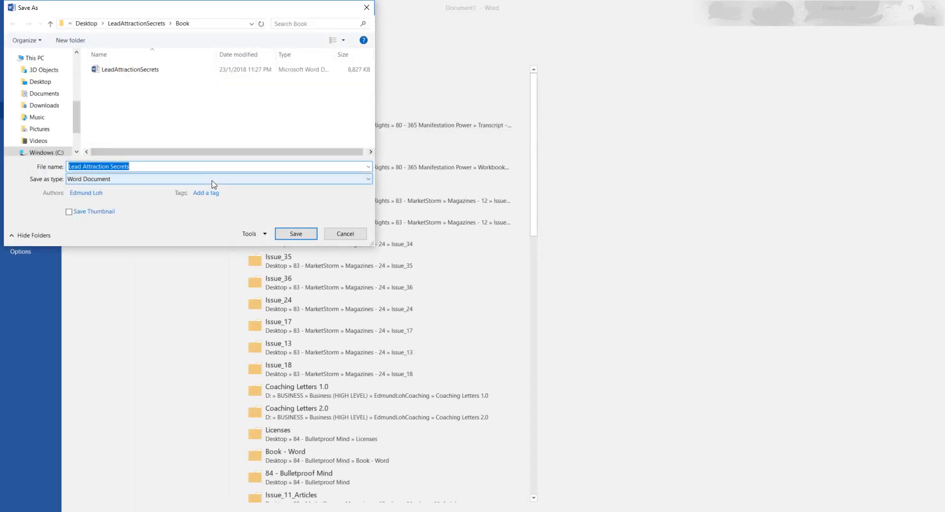
pyautogui.click(199, 179)
pyautogui.click(197, 236)
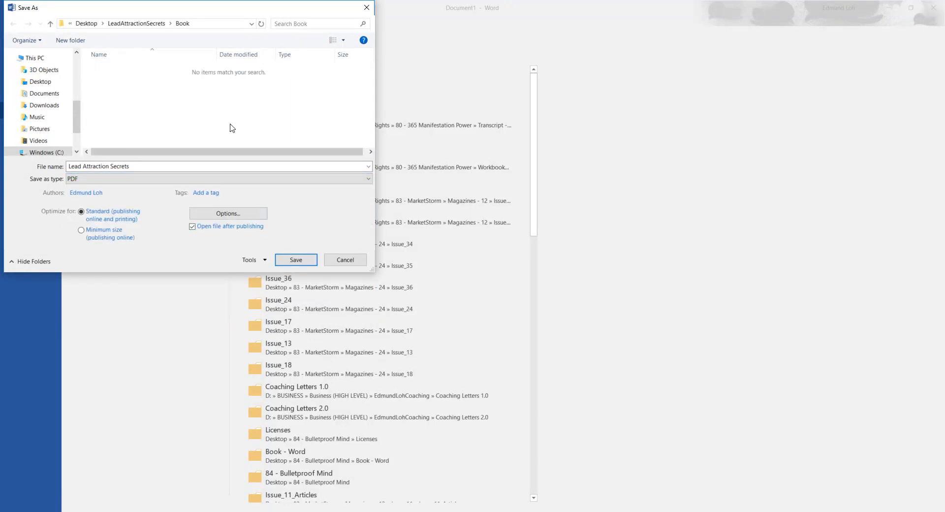
pyautogui.click(295, 259)
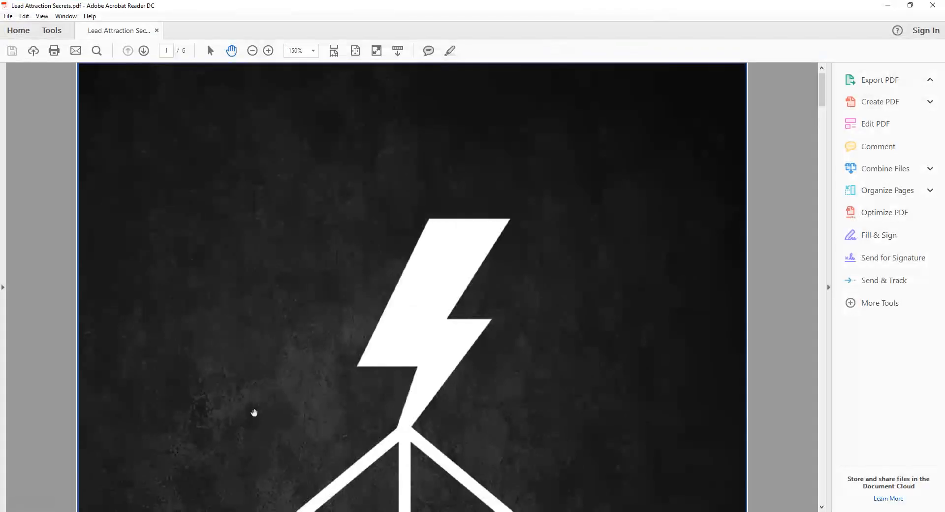
# Step: Zoom out the exported PDF in Adobe Acrobat Reader to view the whole cover page
pyautogui.click(253, 51)
pyautogui.click(253, 52)
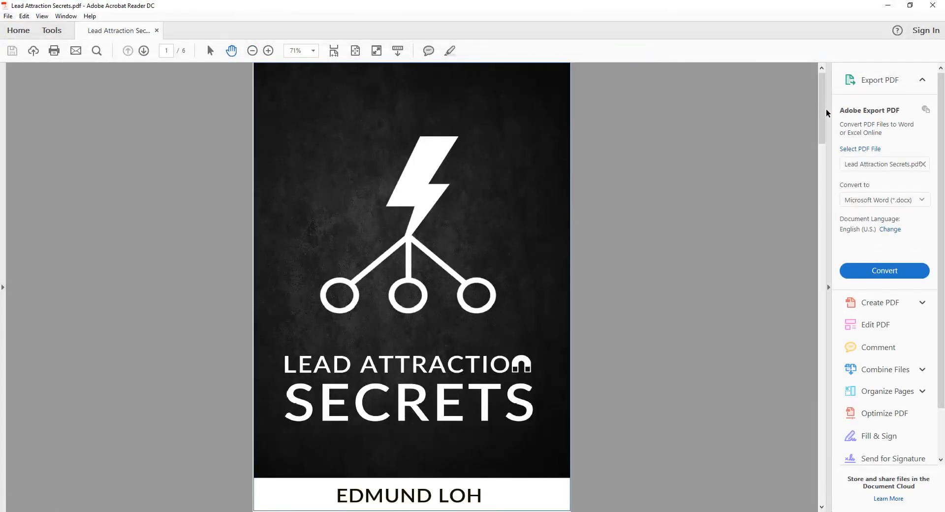